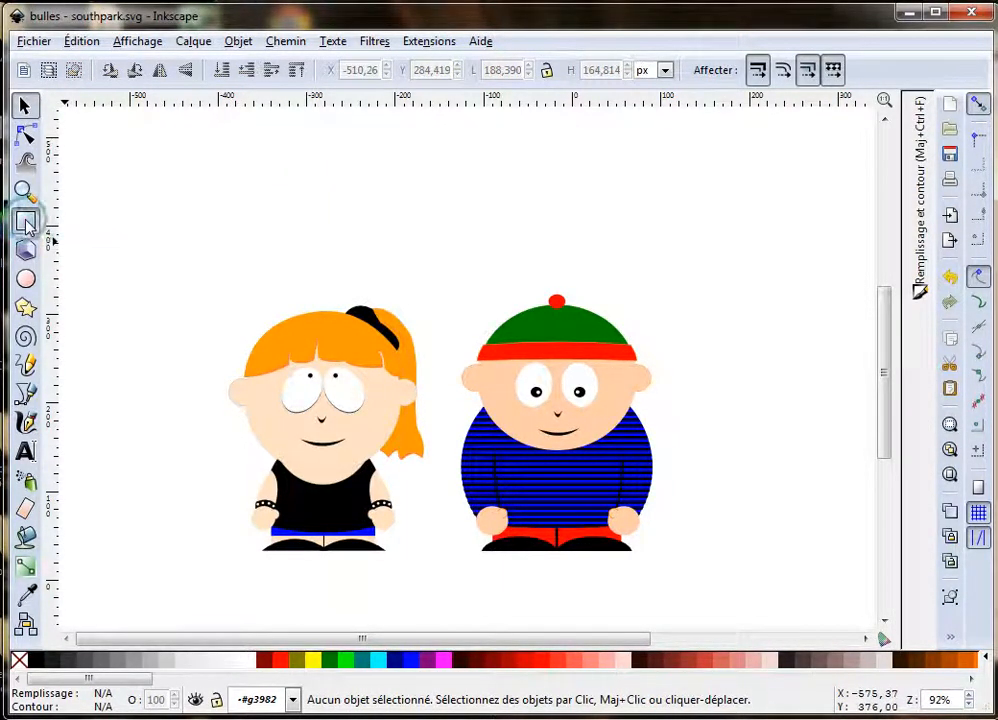
Draw a rectangle about 204 px wide above the girl, round its corners by about 11 px, and convert it to a path
{"action": "left_click", "coordinate": [27, 222]}
{"action": "left_click_drag", "start_coordinate": [96, 157], "coordinate": [276, 242]}
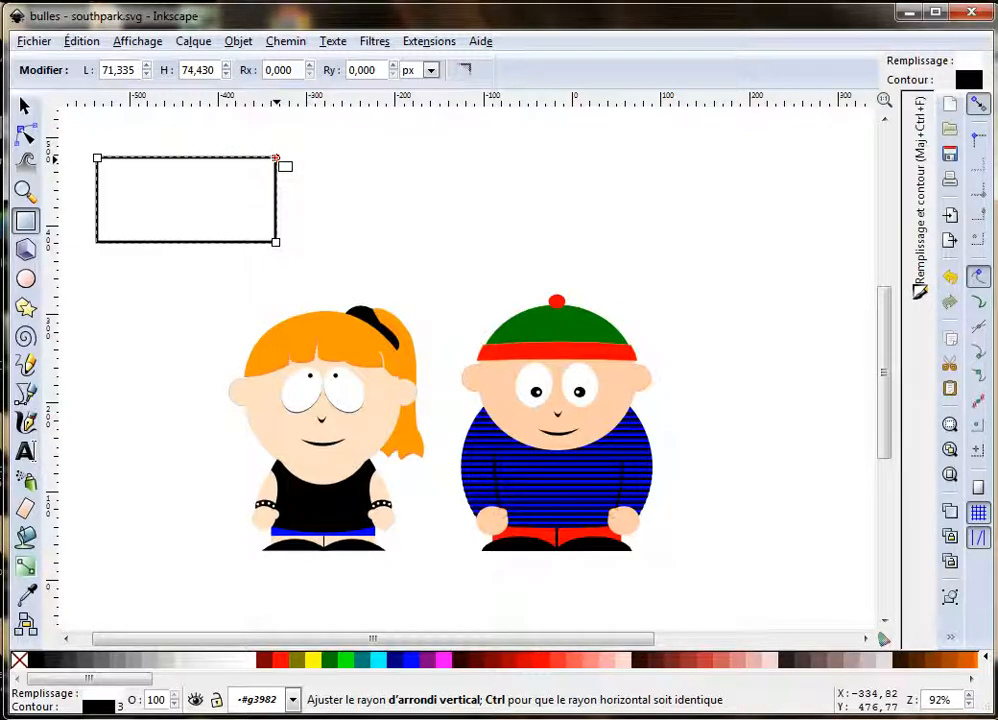
{"action": "mouse_move", "coordinate": [275, 158]}
{"action": "left_mouse_down"}
{"action": "mouse_move", "coordinate": [274, 200]}
{"action": "mouse_move", "coordinate": [283, 171]}
{"action": "left_mouse_up"}
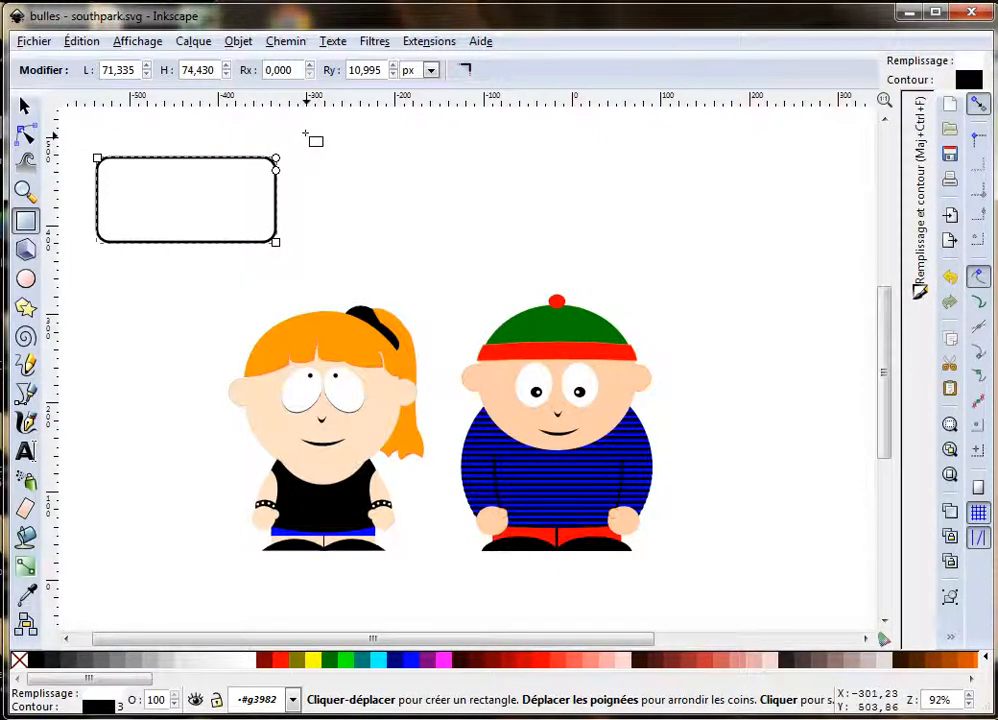
{"action": "left_click", "coordinate": [285, 42]}
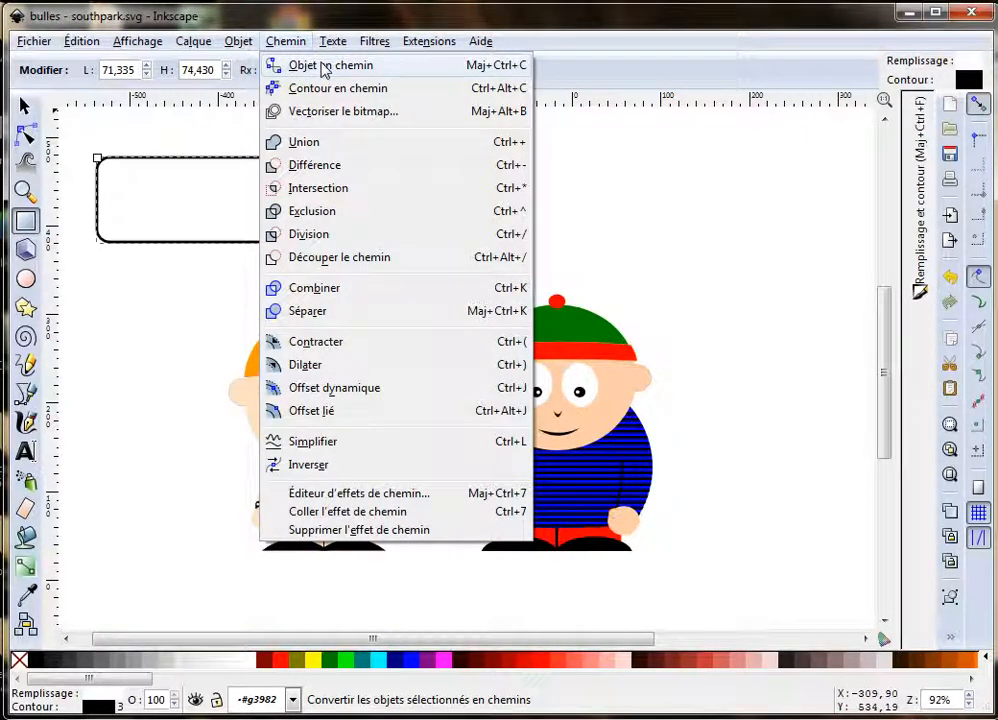
{"action": "left_click", "coordinate": [323, 66]}
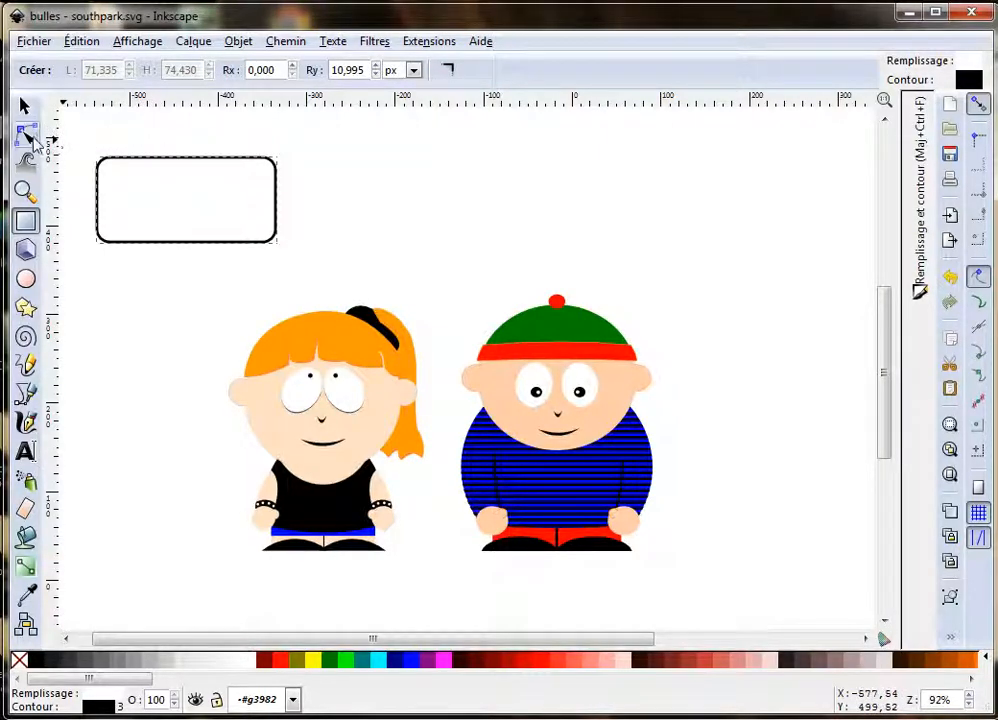
Add three nodes to the bubble's lower edge and pull the middle one down towards the girl to form a pointed tail
{"action": "left_click", "coordinate": [27, 138]}
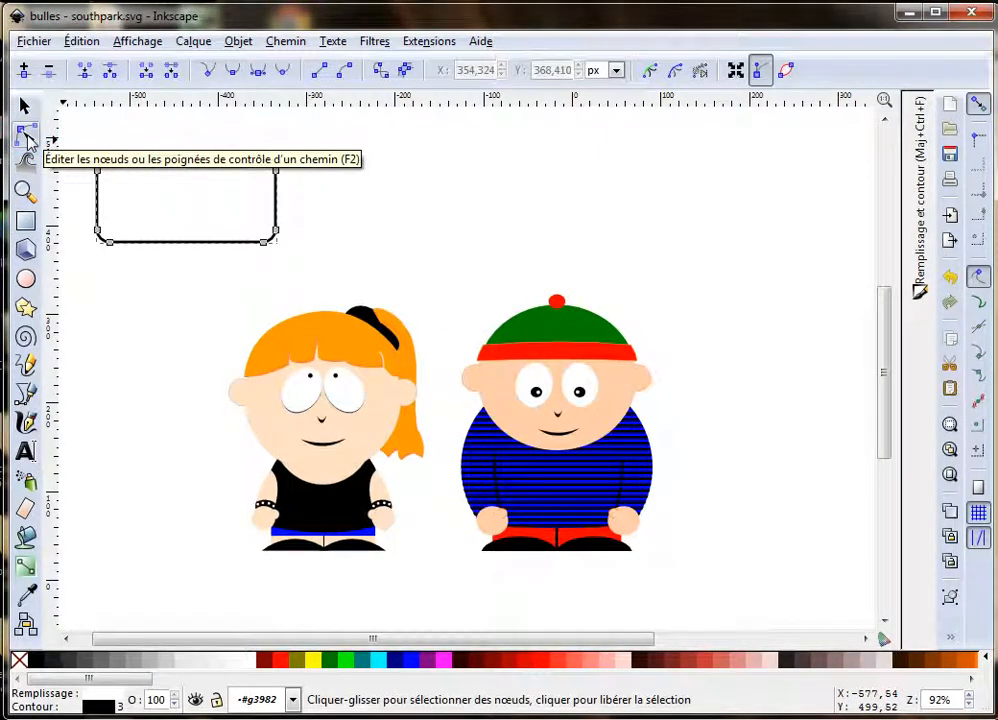
{"action": "double_click", "coordinate": [231, 243]}
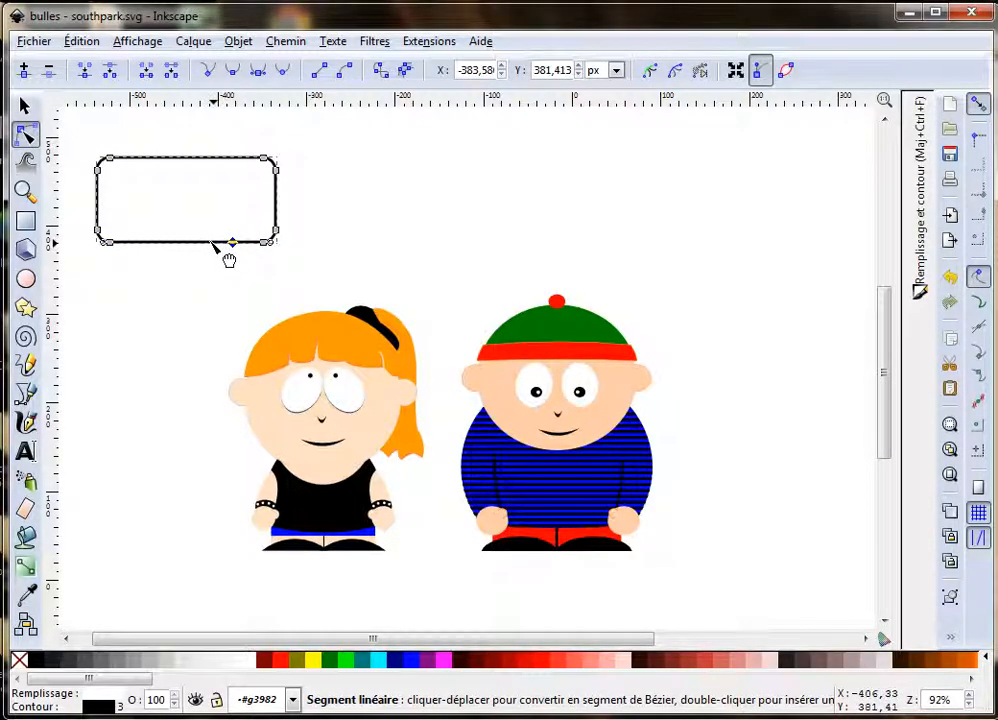
{"action": "double_click", "coordinate": [212, 243]}
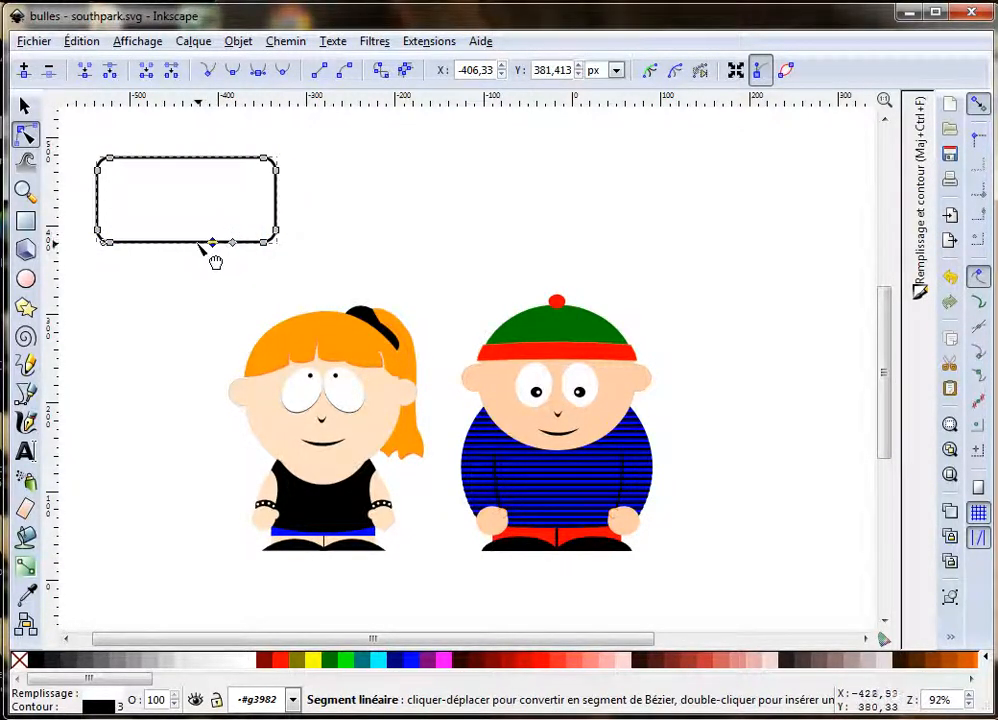
{"action": "double_click", "coordinate": [190, 243]}
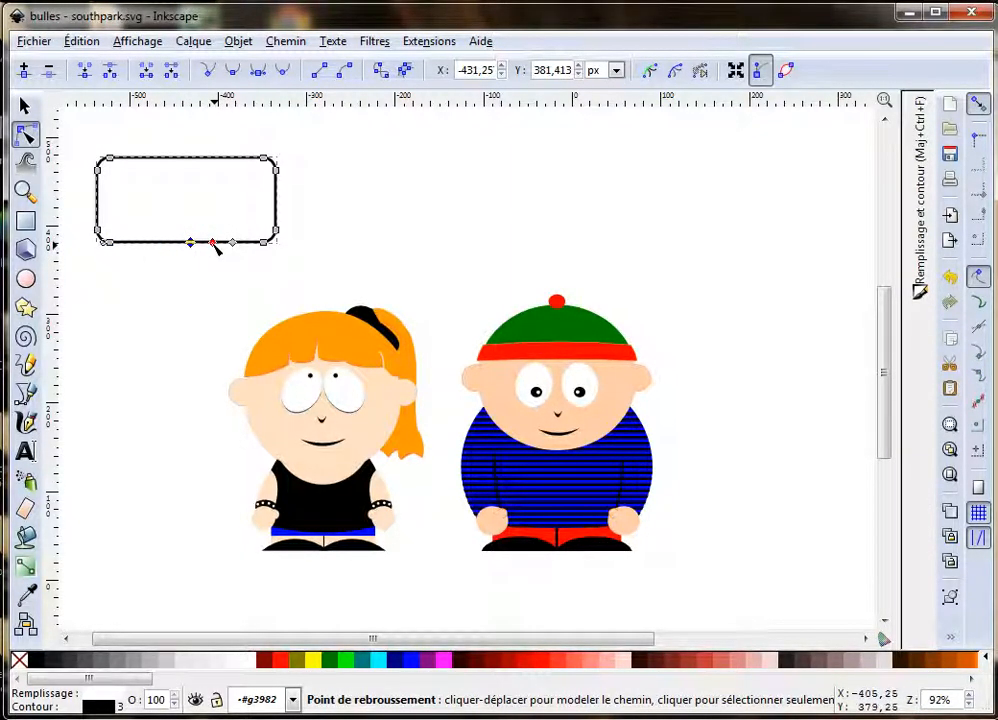
{"action": "left_click_drag", "start_coordinate": [213, 245], "coordinate": [233, 302]}
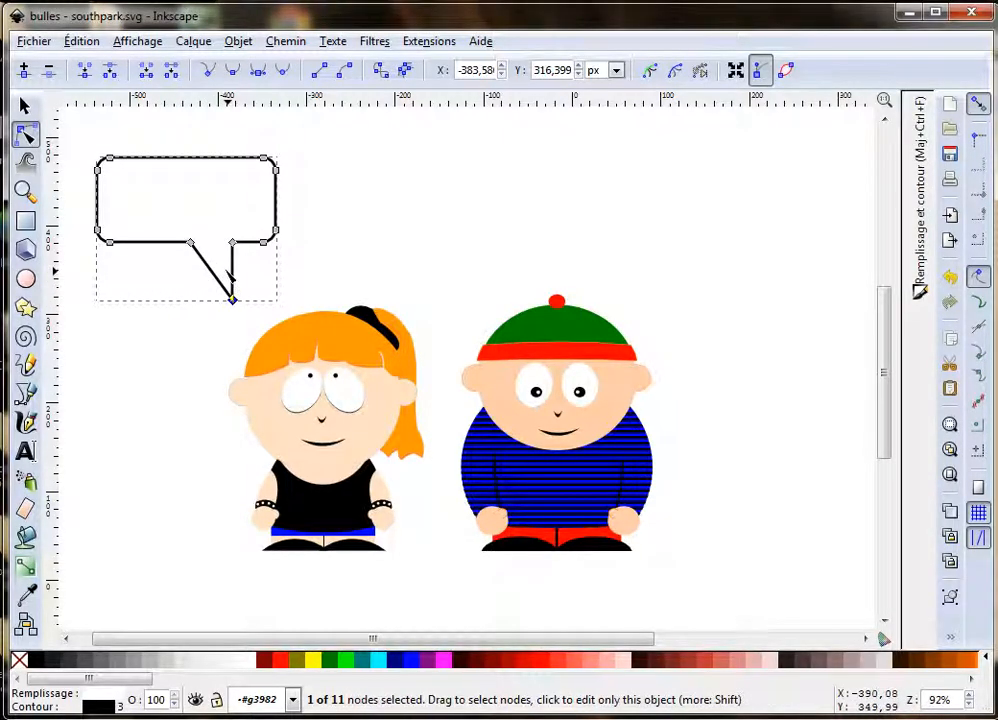
Bend both straight sides of the speech bubble's tail into curves
{"action": "left_click_drag", "start_coordinate": [207, 262], "coordinate": [223, 287]}
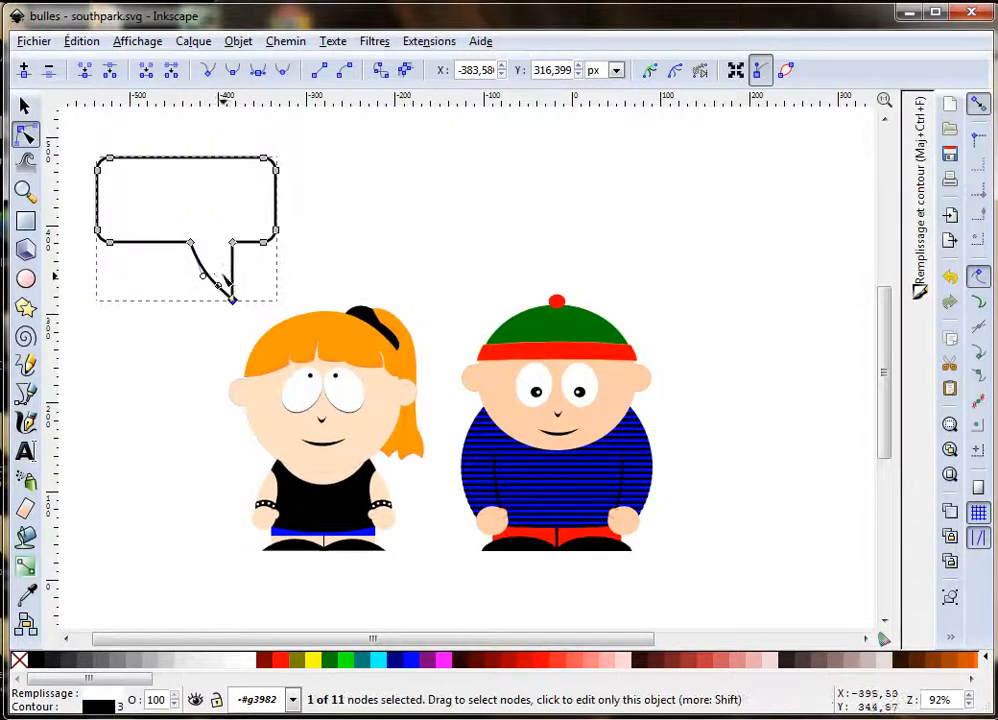
{"action": "left_click_drag", "start_coordinate": [246, 281], "coordinate": [244, 282]}
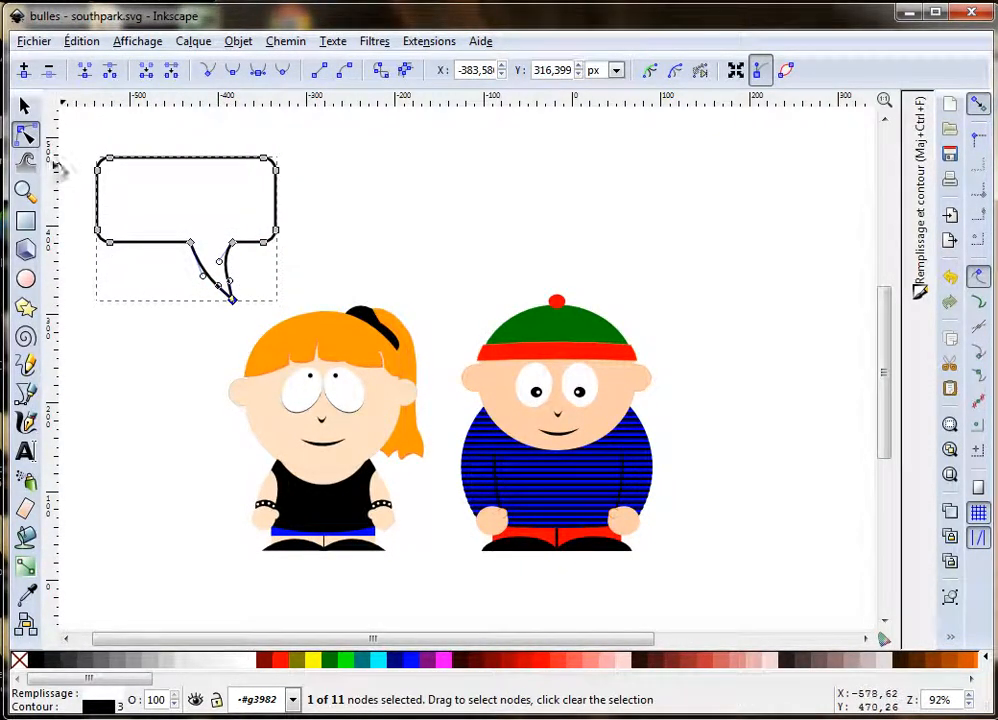
{"action": "left_click", "coordinate": [25, 105]}
{"action": "left_click", "coordinate": [424, 203]}
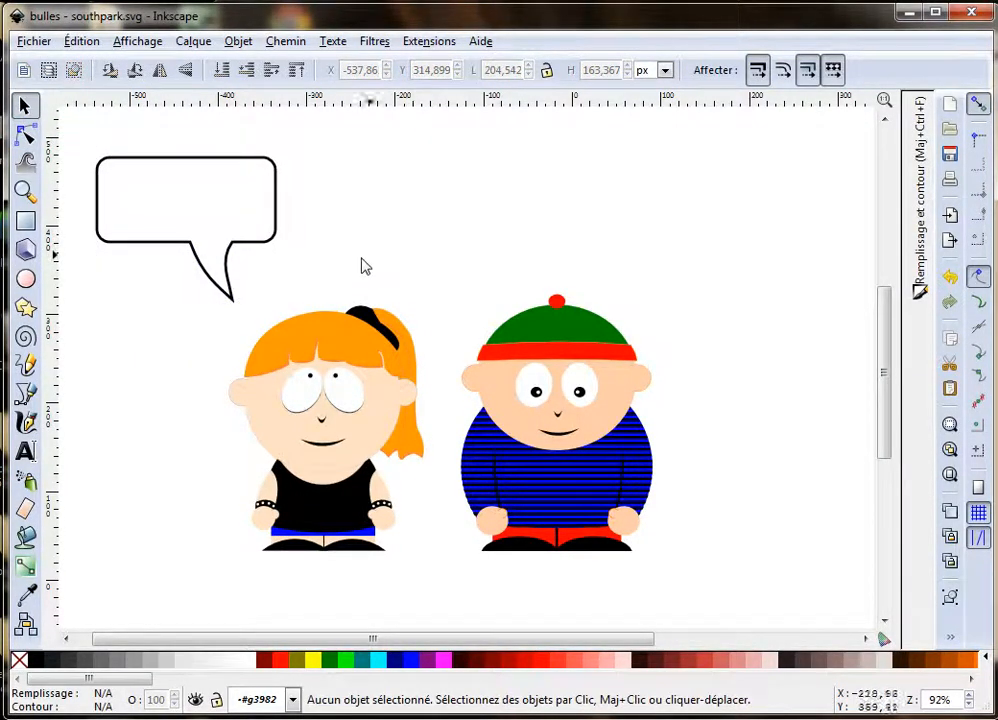
Shorten the tail by moving its tip node up, making the whole bubble about 145 px high
{"action": "left_click", "coordinate": [232, 250]}
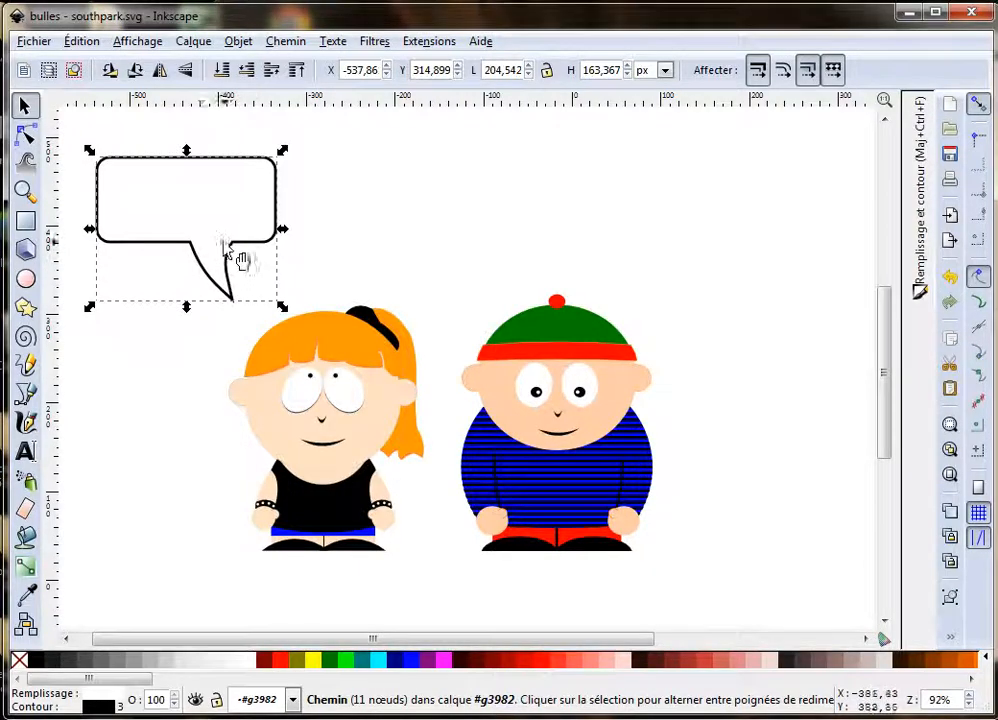
{"action": "left_click", "coordinate": [27, 135]}
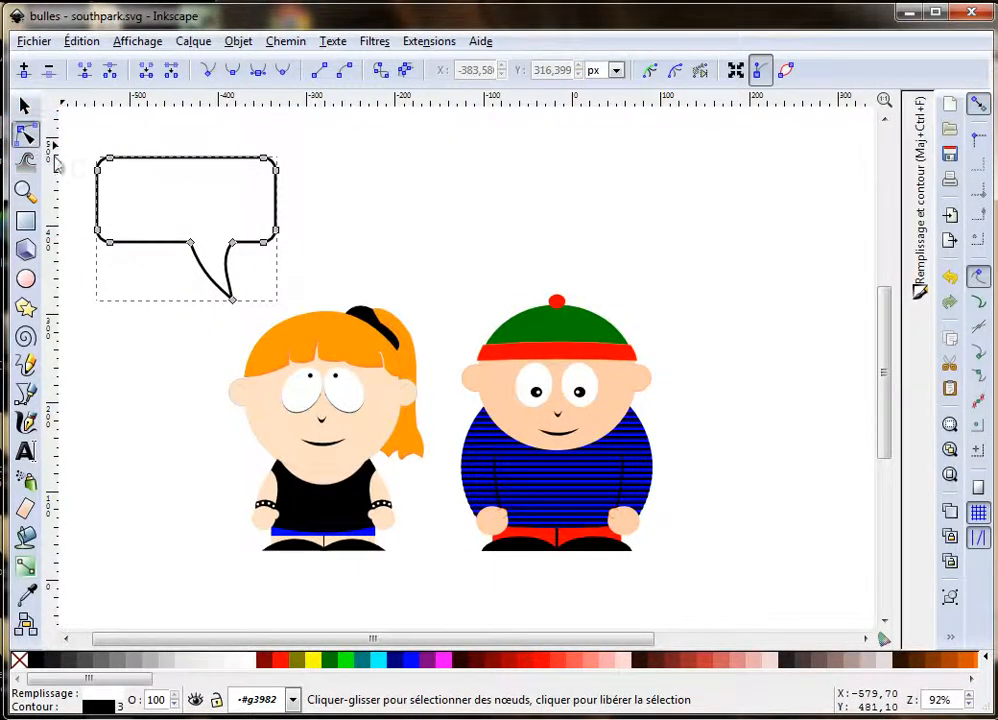
{"action": "left_click_drag", "start_coordinate": [232, 298], "coordinate": [217, 263]}
{"action": "left_click", "coordinate": [25, 105]}
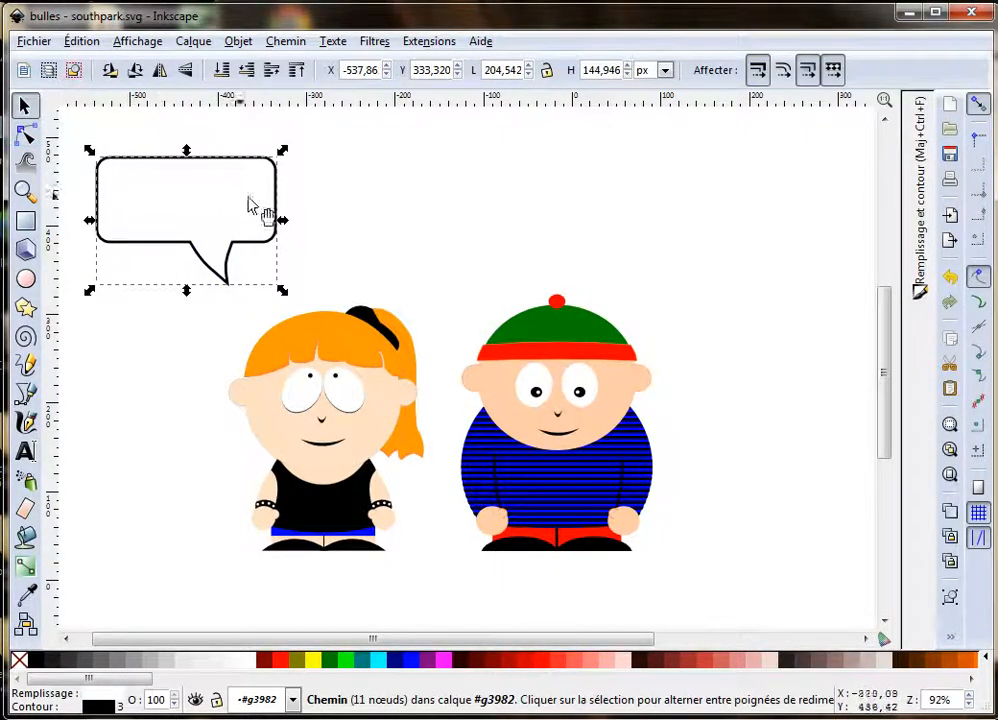
{"action": "left_click", "coordinate": [315, 211]}
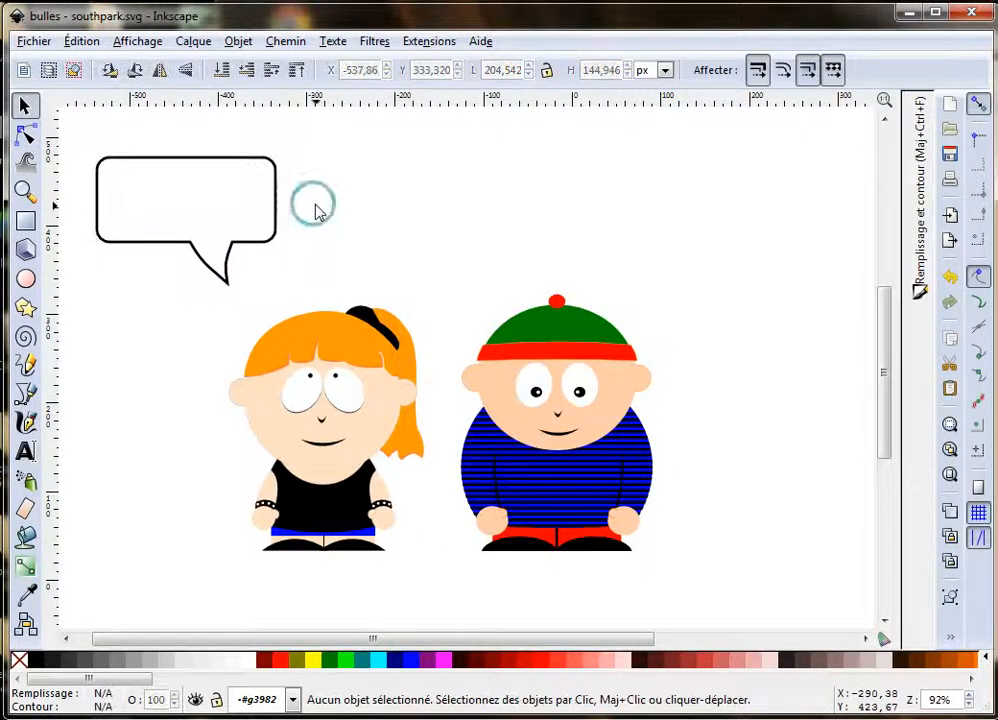
Refine the curve on the tail's right side and move the bubble down so the tail touches the girl's hair
{"action": "left_click", "coordinate": [240, 273]}
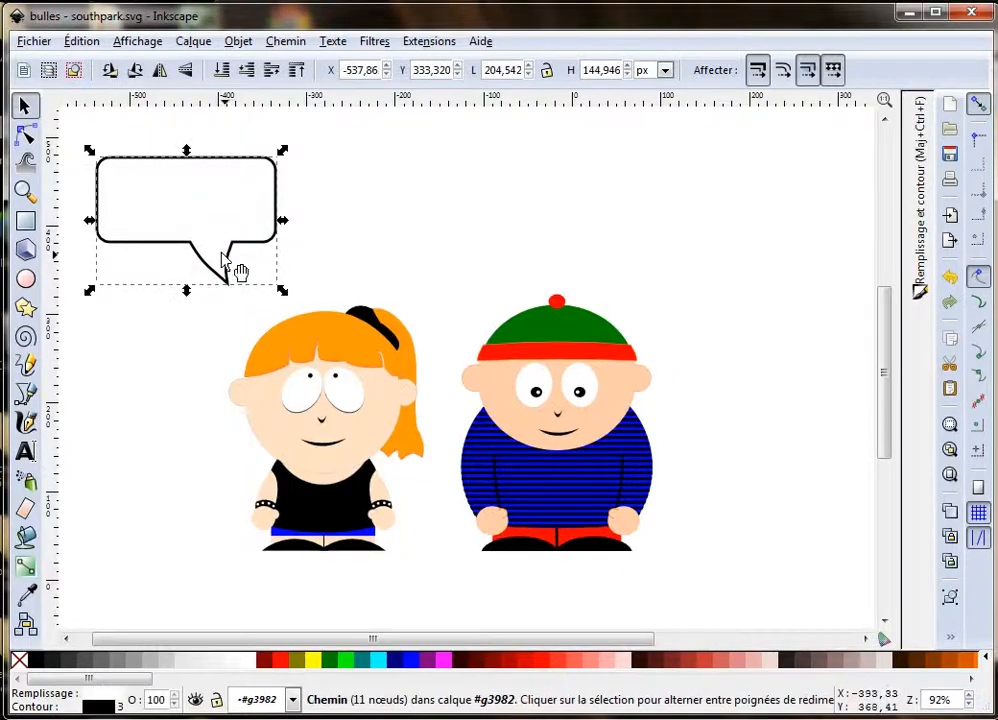
{"action": "left_click", "coordinate": [25, 133]}
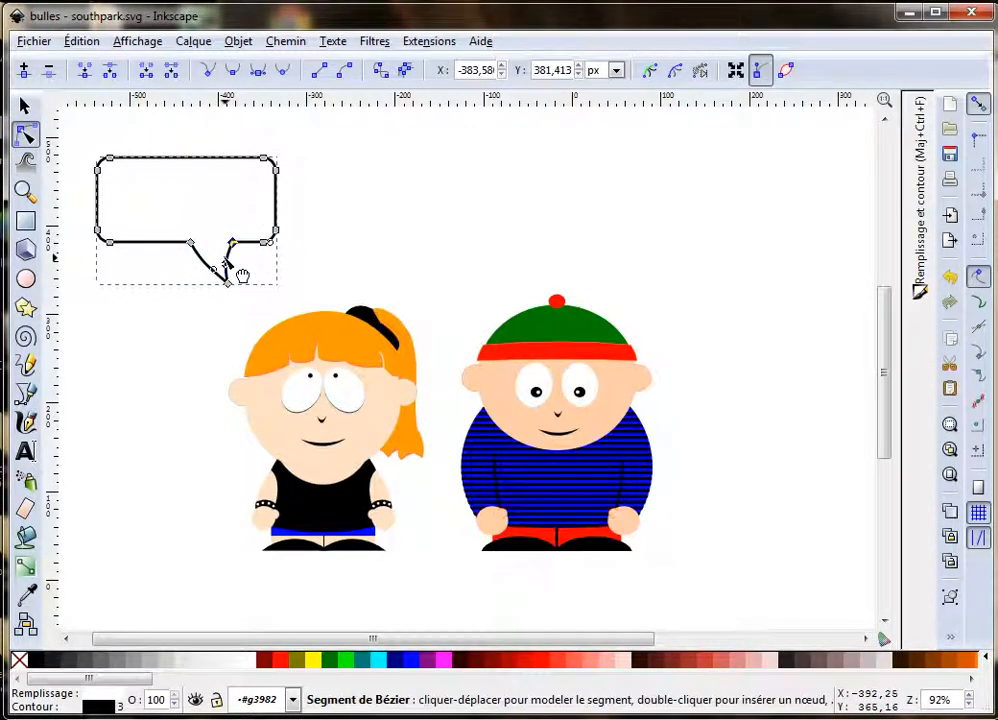
{"action": "left_click_drag", "start_coordinate": [221, 256], "coordinate": [224, 264]}
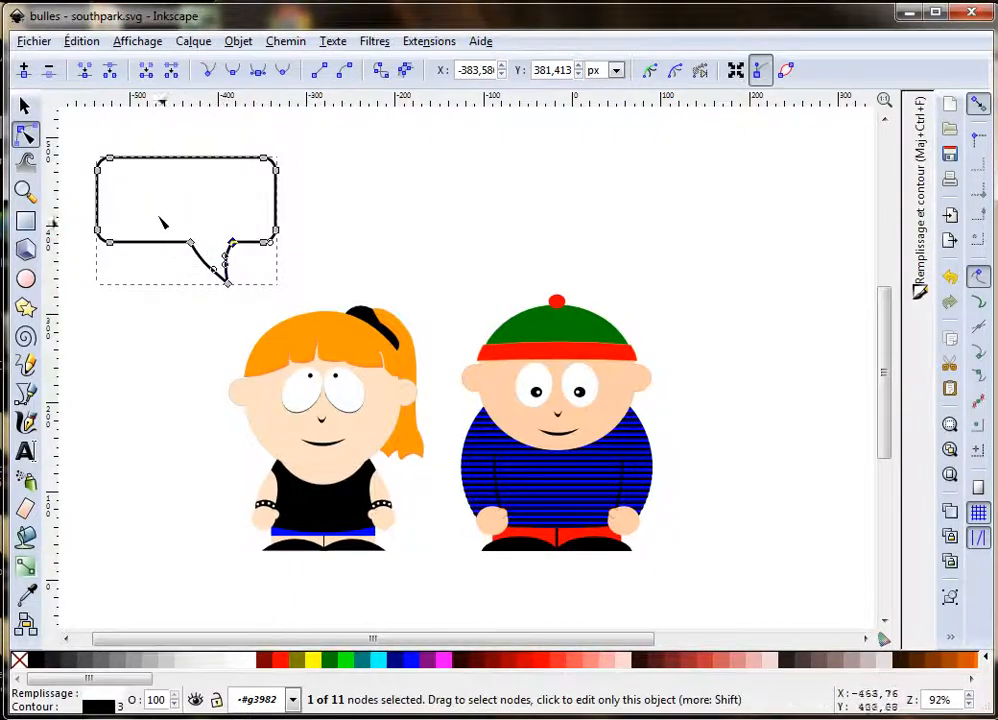
{"action": "left_click", "coordinate": [25, 105]}
{"action": "left_click", "coordinate": [323, 228]}
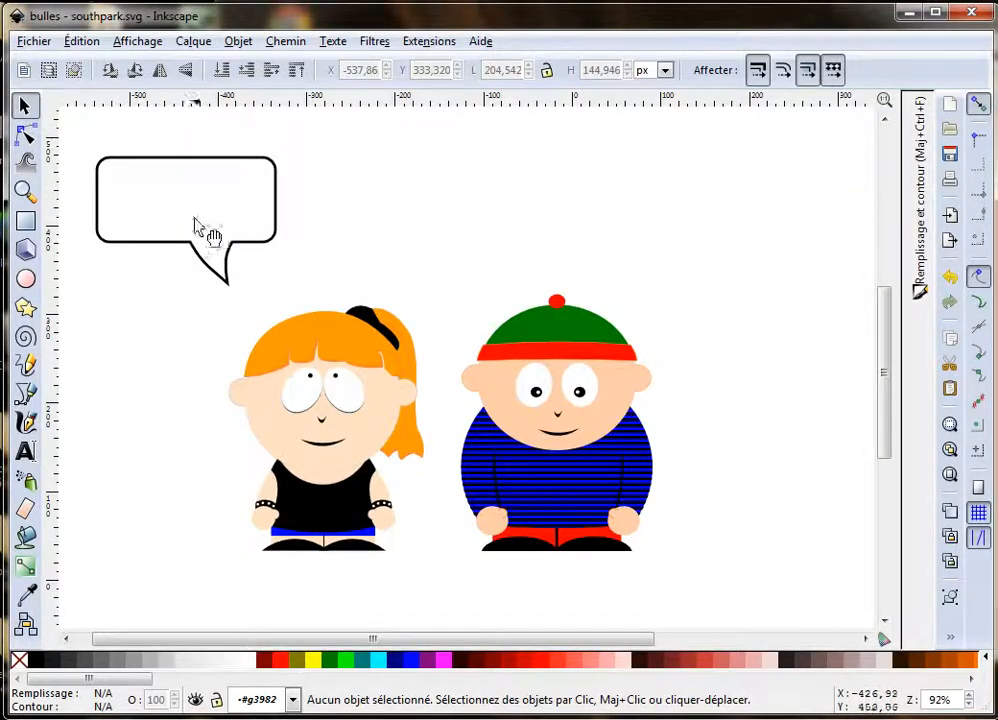
{"action": "left_click_drag", "start_coordinate": [174, 162], "coordinate": [200, 216]}
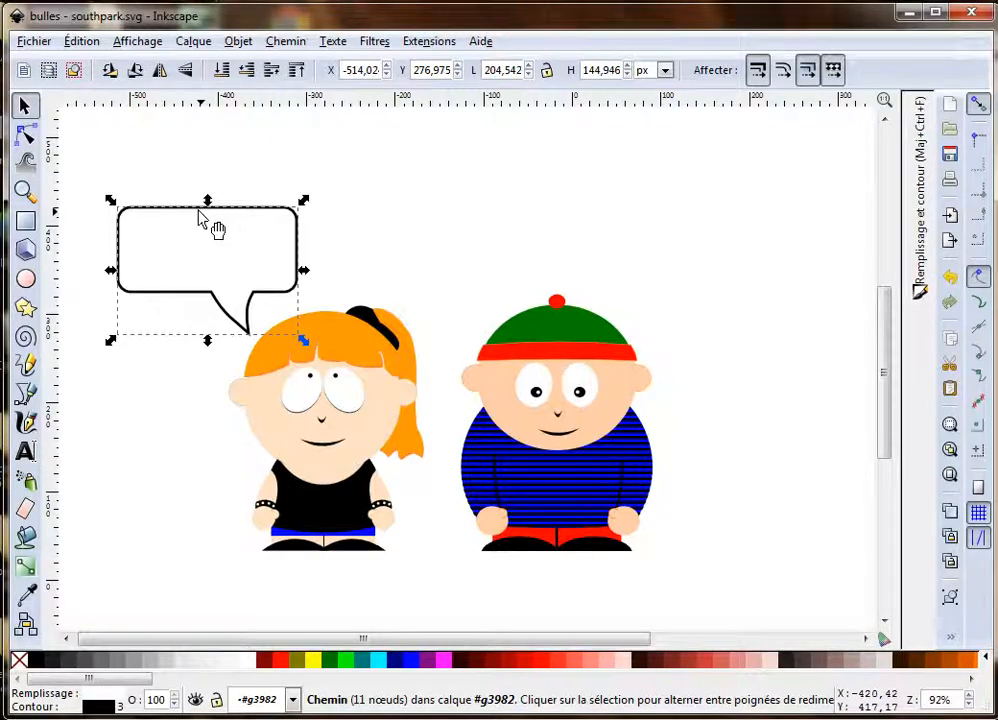
{"action": "left_click", "coordinate": [26, 453]}
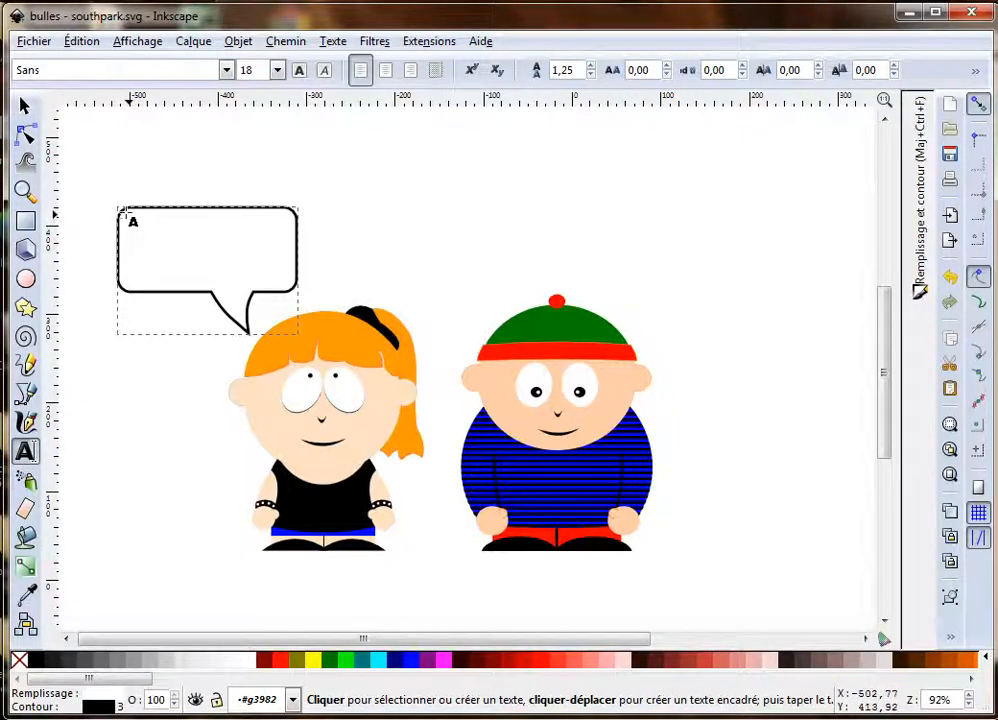
{"action": "left_click_drag", "start_coordinate": [124, 215], "coordinate": [290, 285]}
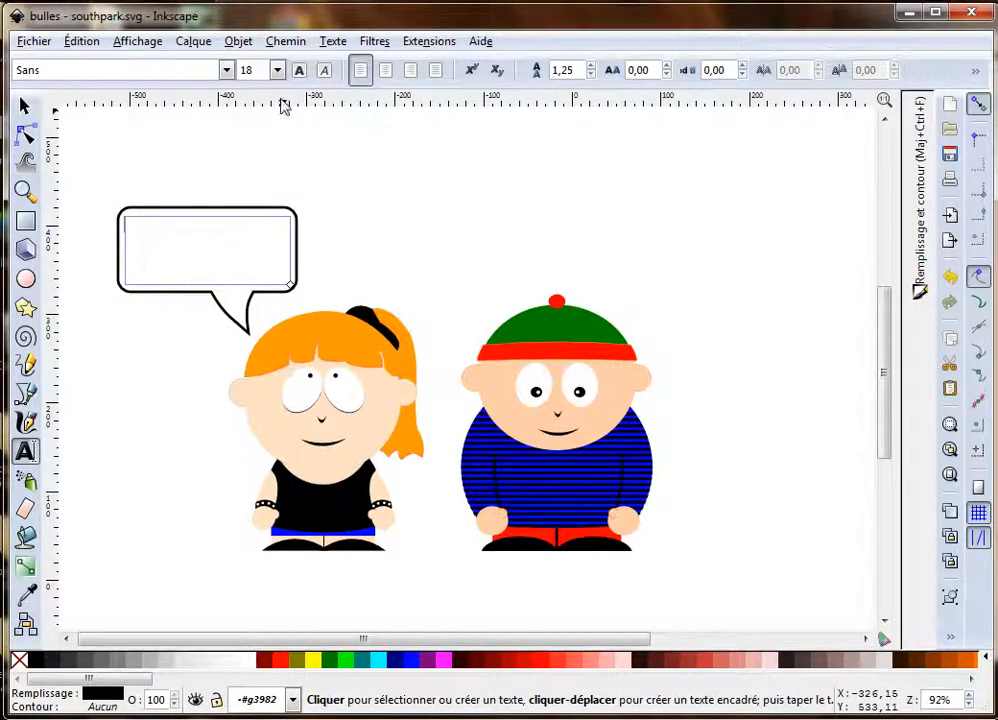
{"action": "left_click", "coordinate": [225, 70]}
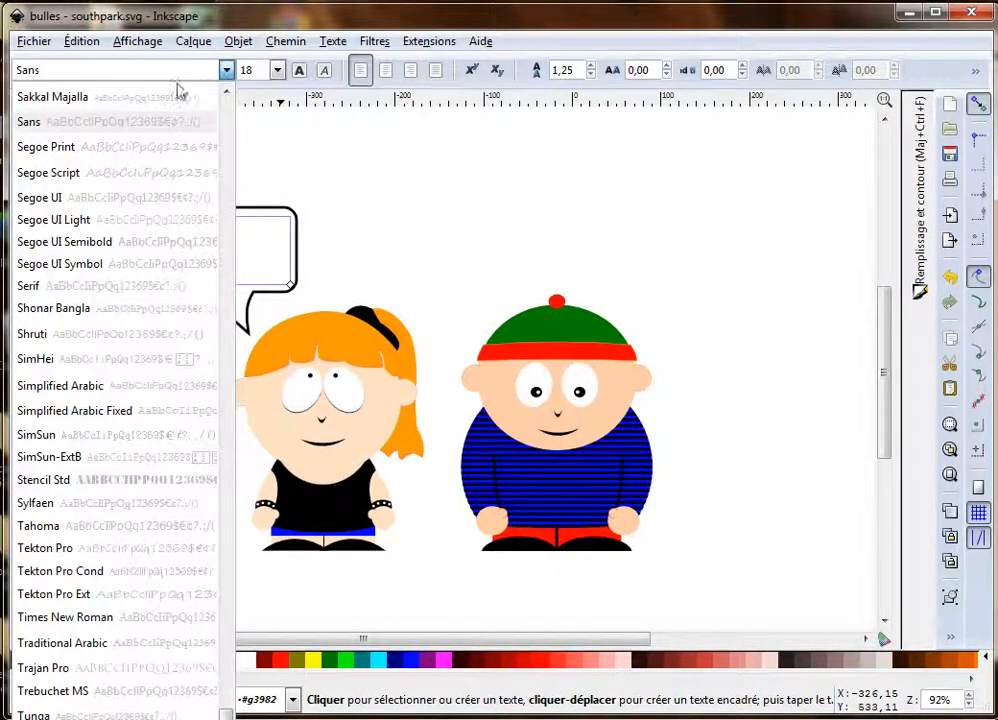
{"action": "left_click", "coordinate": [70, 120]}
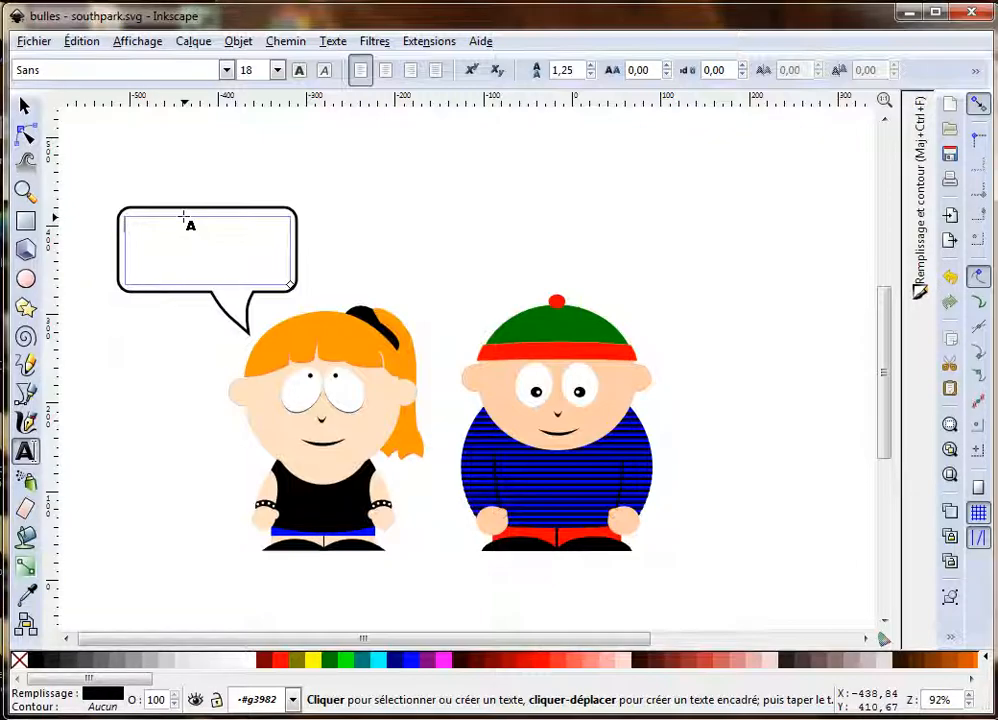
{"action": "key", "text": "F5"}
{"action": "key", "text": "F4"}
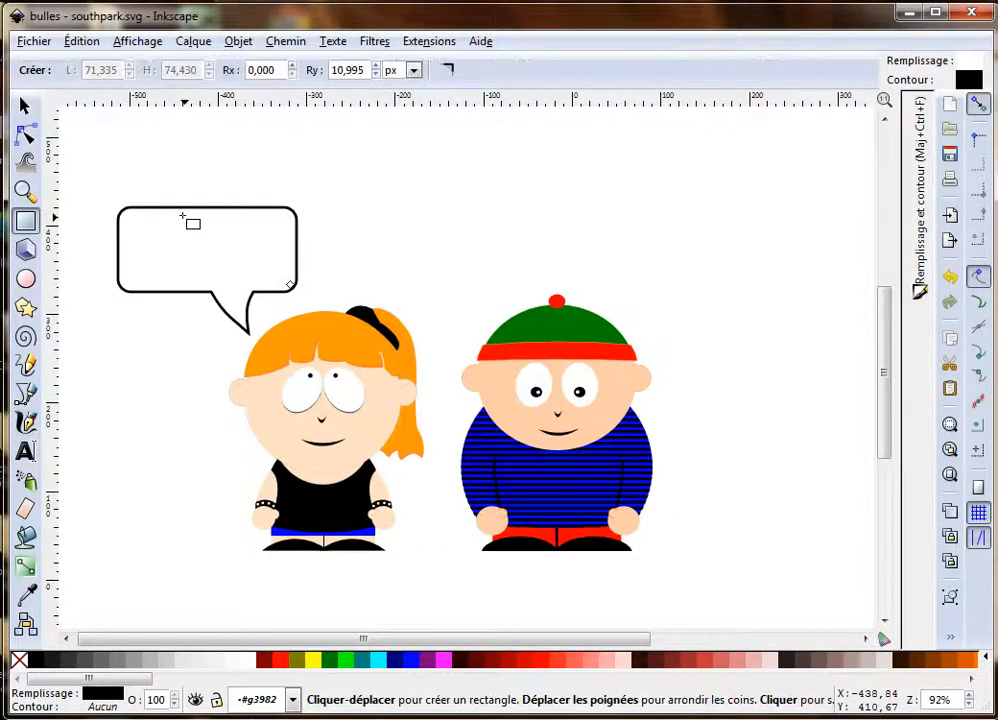
{"action": "left_click", "coordinate": [140, 216]}
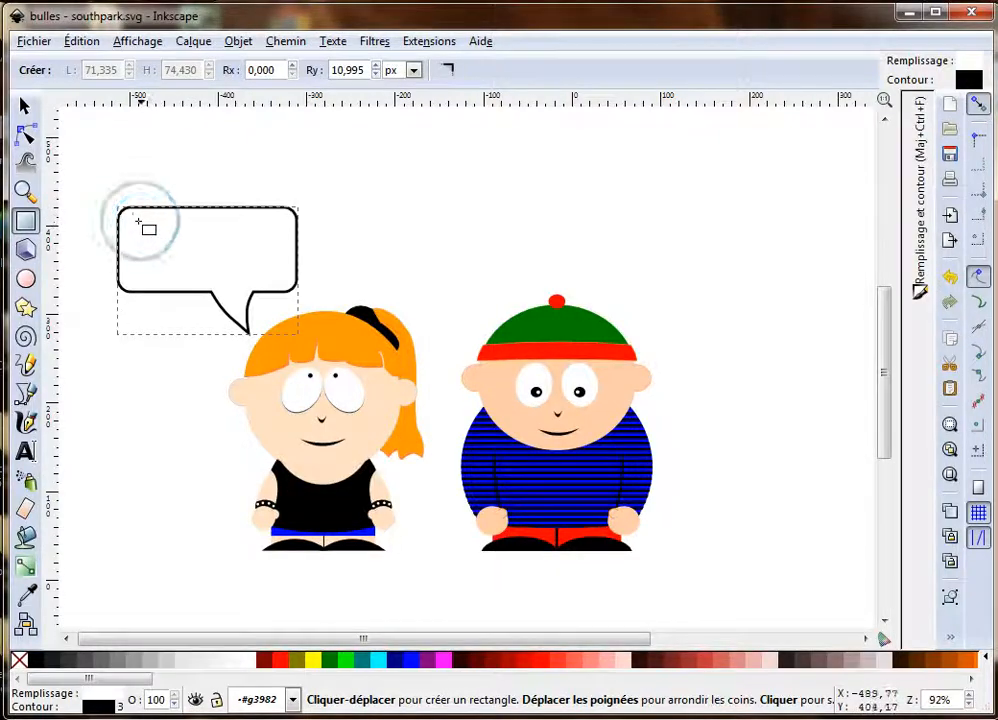
{"action": "left_click_drag", "start_coordinate": [123, 214], "coordinate": [291, 284]}
{"action": "key", "text": "ctrl+z"}
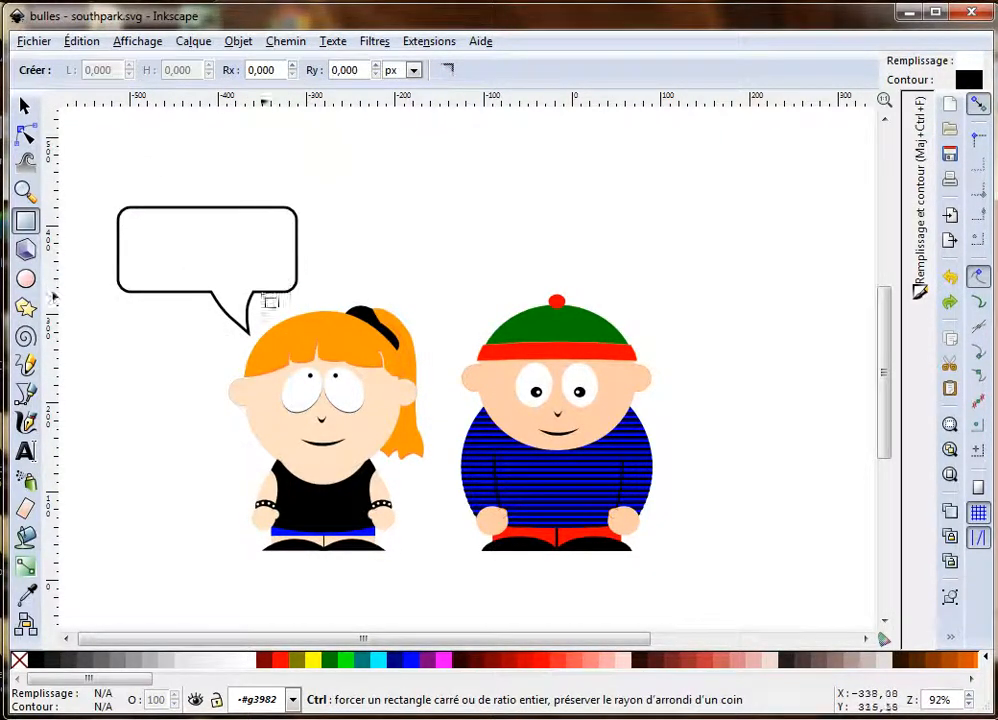
Draw a text frame inside the speech bubble and enter "JE CROIS BIEN QUE QUELQUE CHOSE TOMBE DU CIEL..."
{"action": "left_click", "coordinate": [25, 451]}
{"action": "left_click_drag", "start_coordinate": [122, 214], "coordinate": [284, 283]}
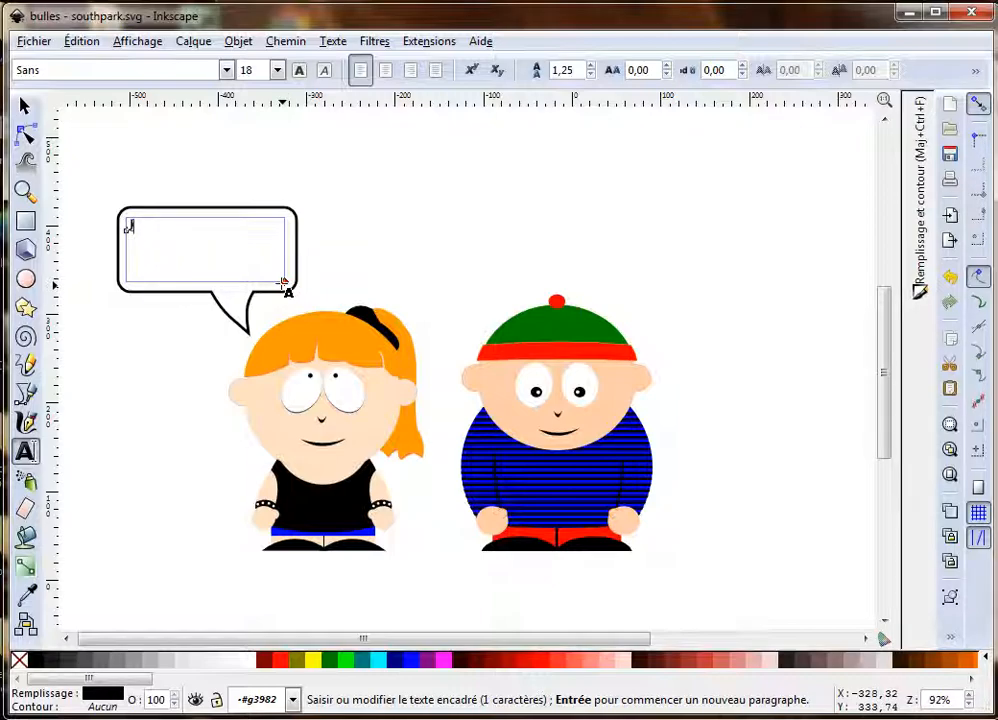
{"action": "type", "text": "JE CROIS BIEN QUE QUELQUE"}
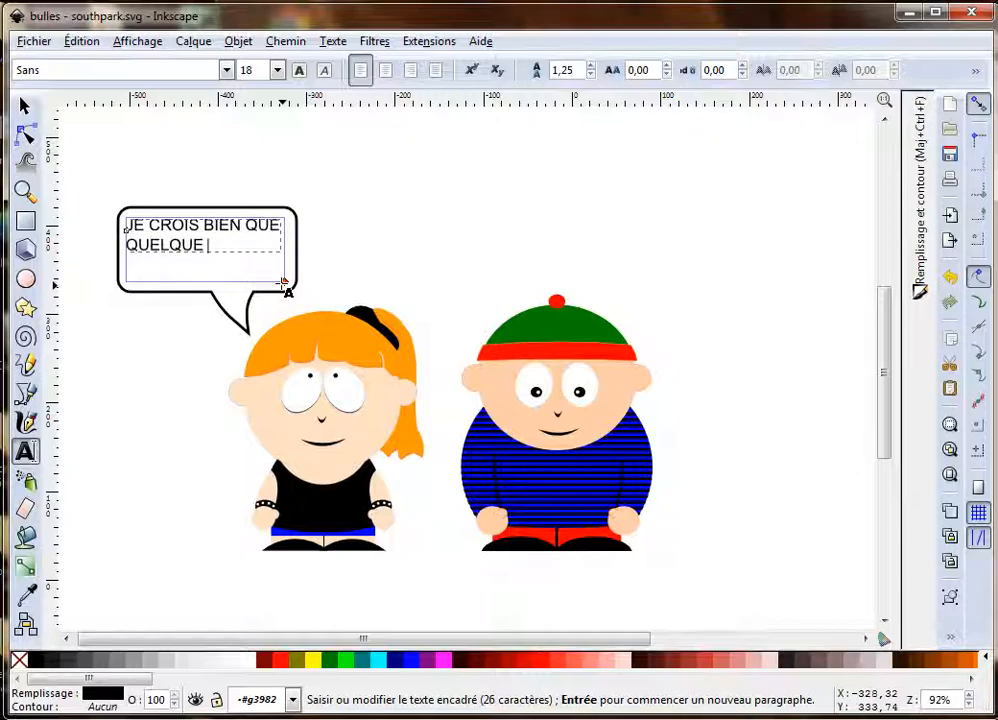
{"action": "type", "text": "OMBE DU CIEL..."}
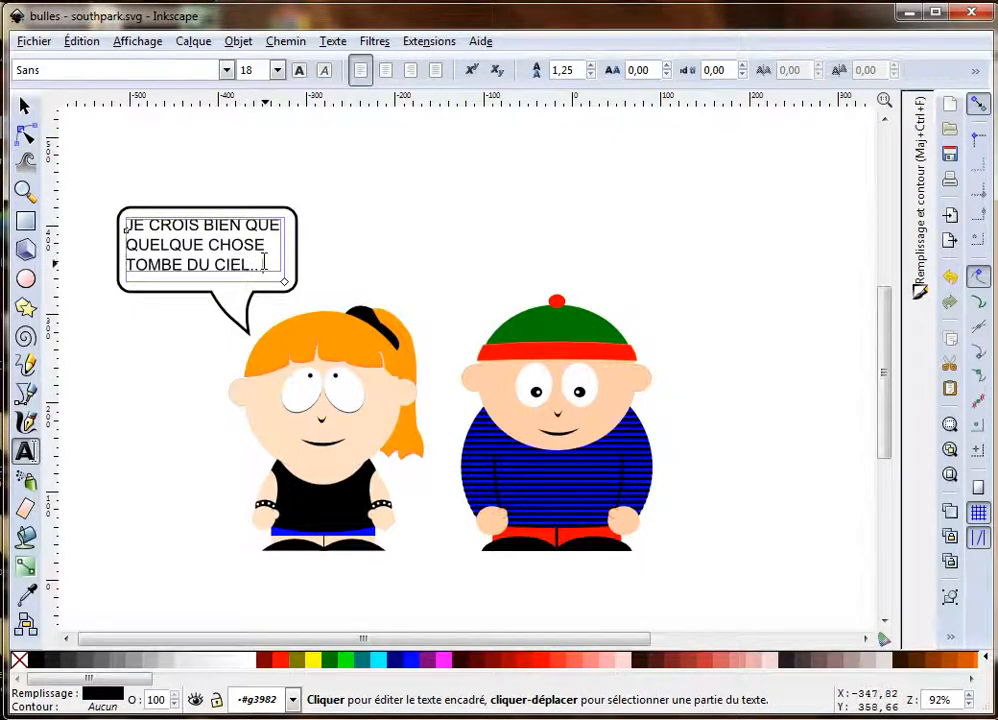
Make all of the speech bubble text bold, without italics
{"action": "left_click_drag", "start_coordinate": [267, 255], "coordinate": [123, 223]}
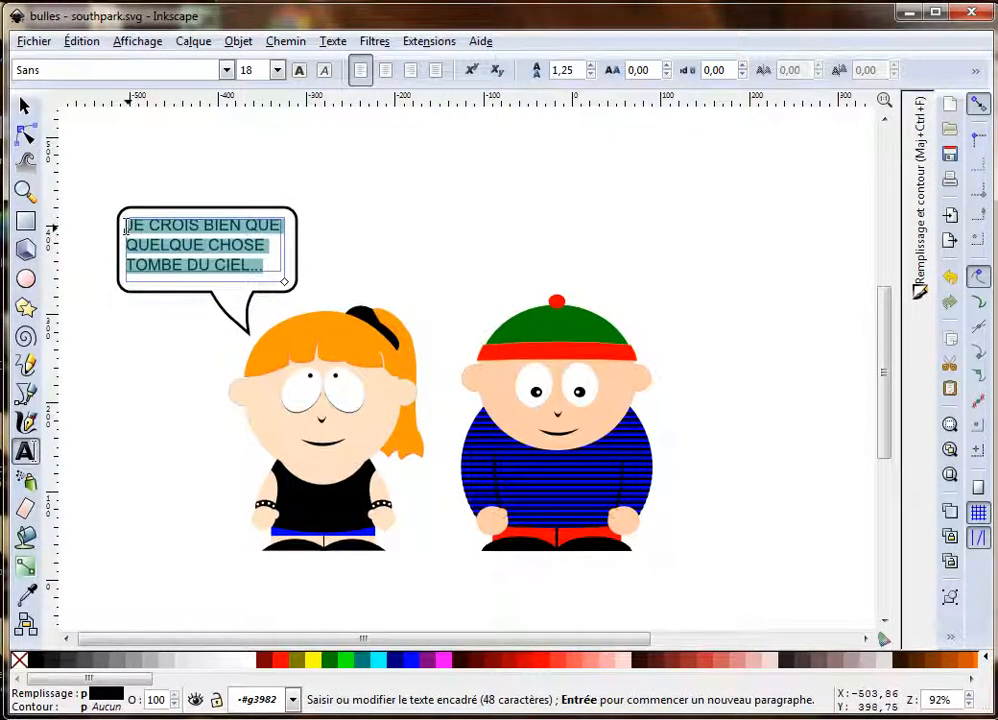
{"action": "left_click", "coordinate": [299, 71]}
{"action": "left_click", "coordinate": [326, 72]}
{"action": "left_click", "coordinate": [326, 72]}
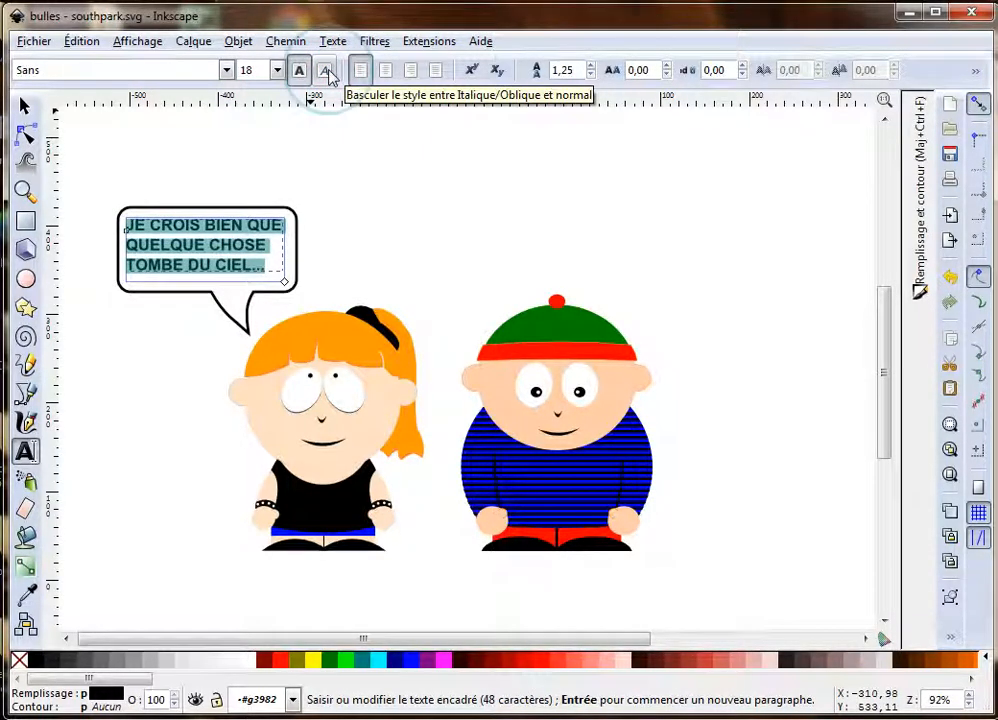
Try the Shruti and Tahoma fonts on the girl's speech bubble text and return it to bold Sans
{"action": "left_click", "coordinate": [230, 72]}
{"action": "left_click", "coordinate": [107, 162]}
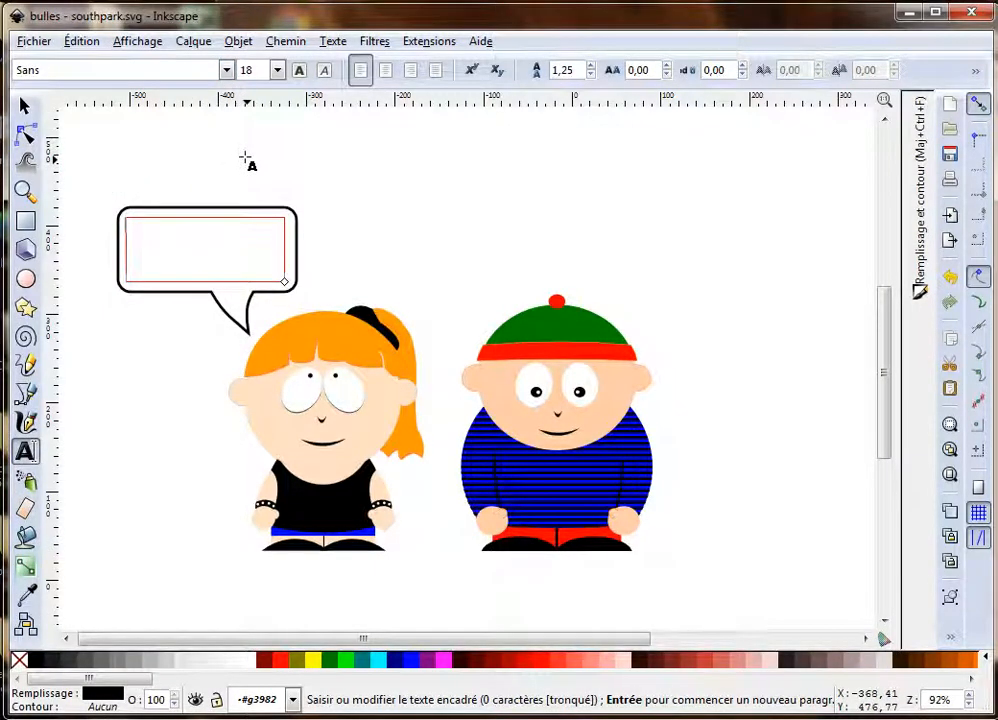
{"action": "left_click", "coordinate": [226, 70]}
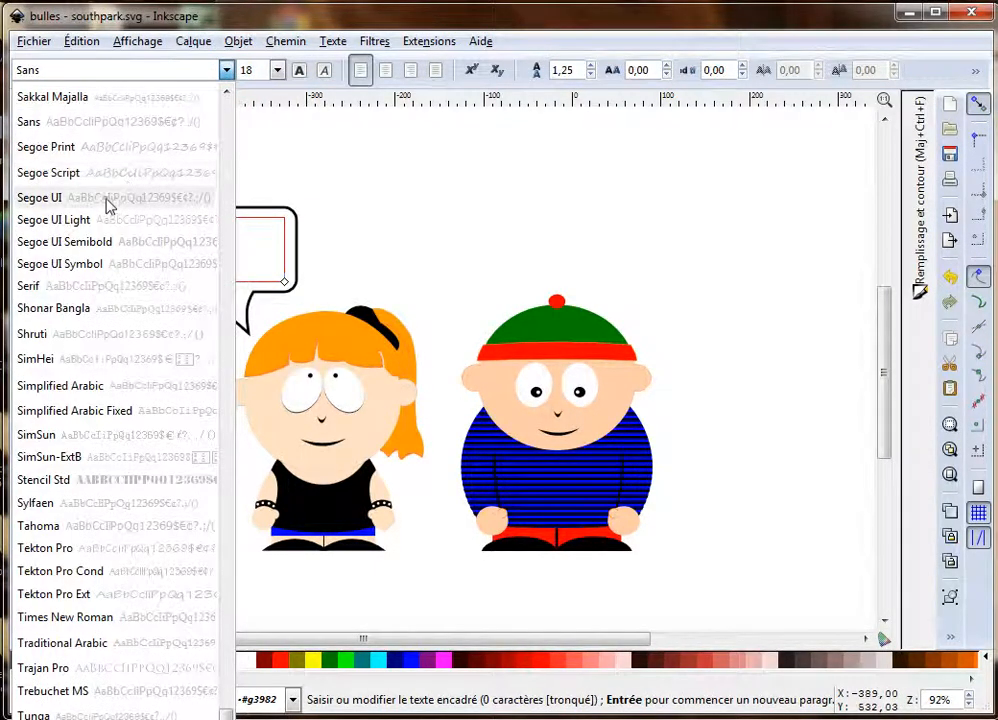
{"action": "left_click", "coordinate": [70, 334]}
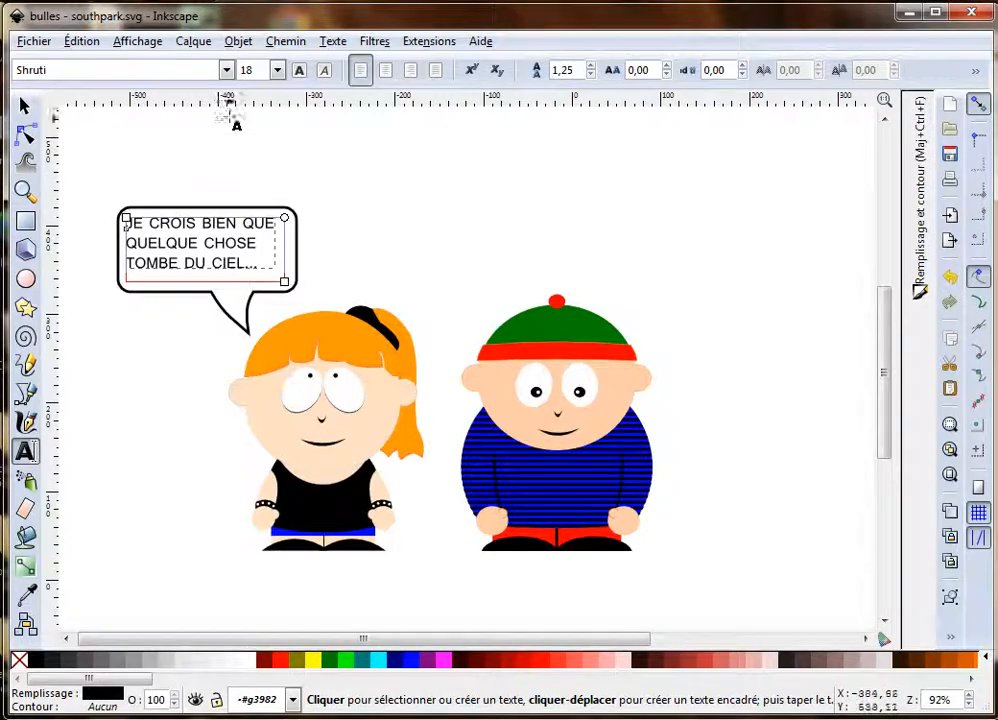
{"action": "left_click", "coordinate": [226, 70]}
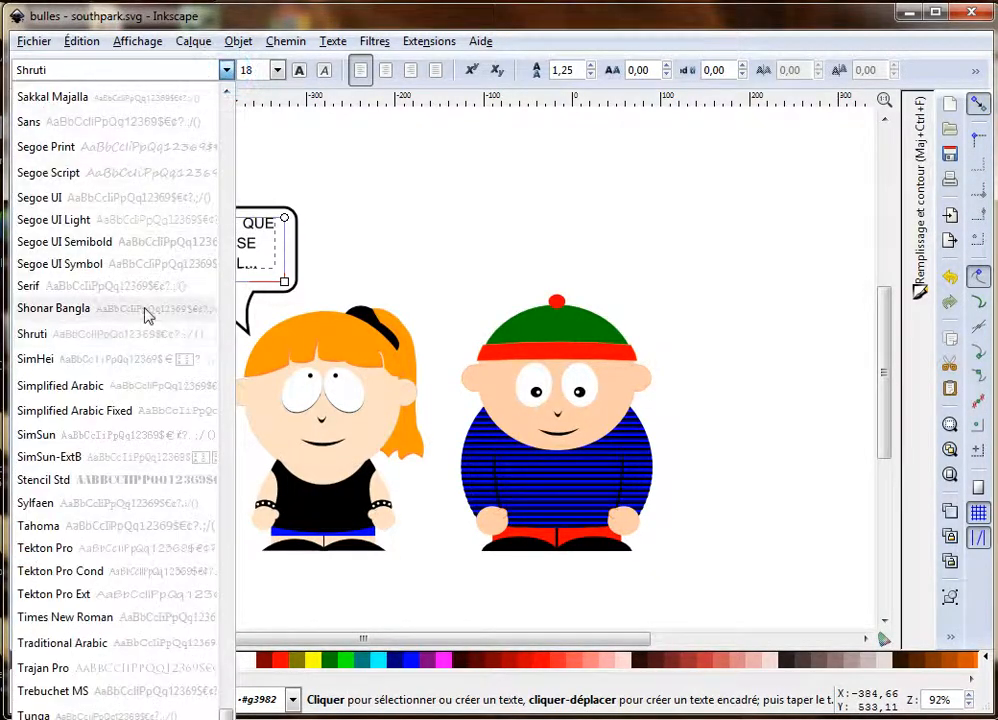
{"action": "left_click", "coordinate": [50, 527]}
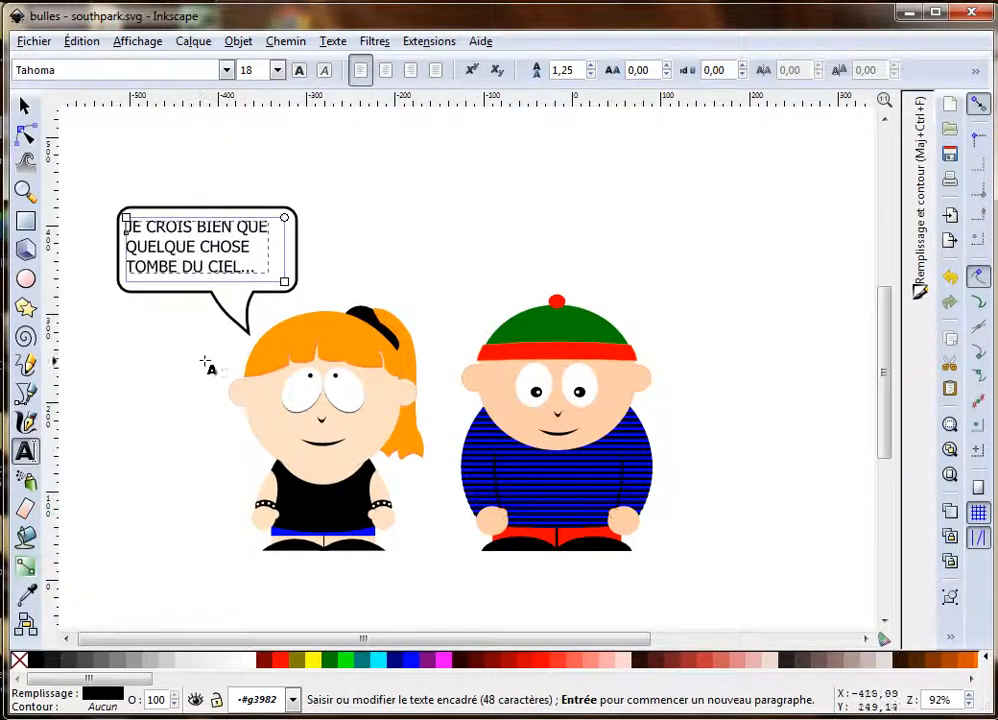
{"action": "left_click", "coordinate": [226, 70]}
{"action": "left_click", "coordinate": [74, 125]}
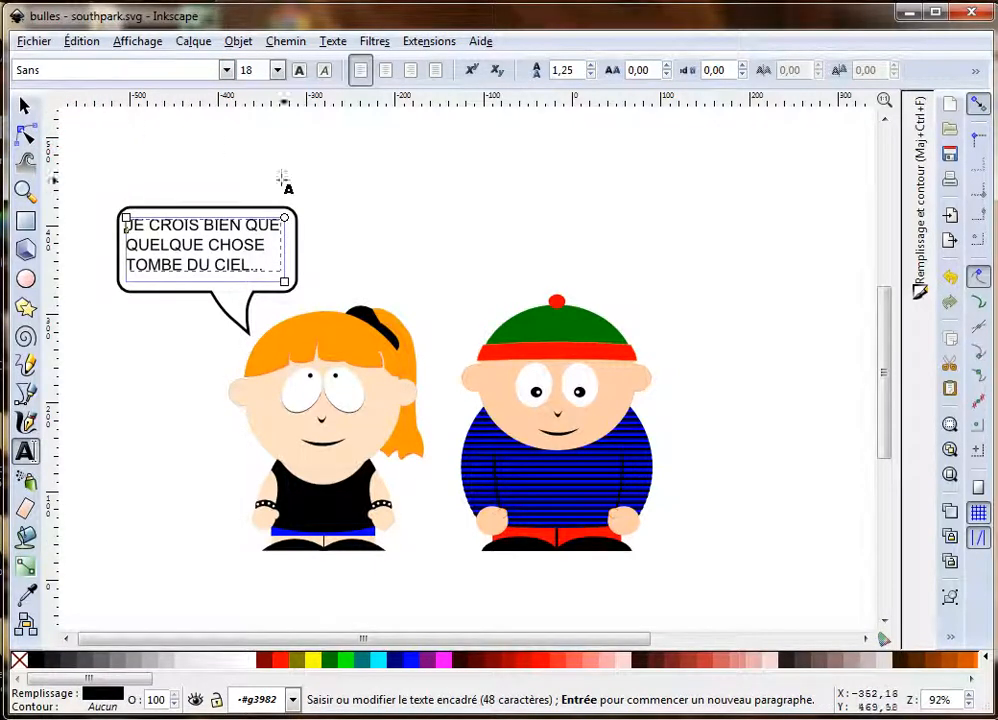
{"action": "left_click", "coordinate": [299, 72]}
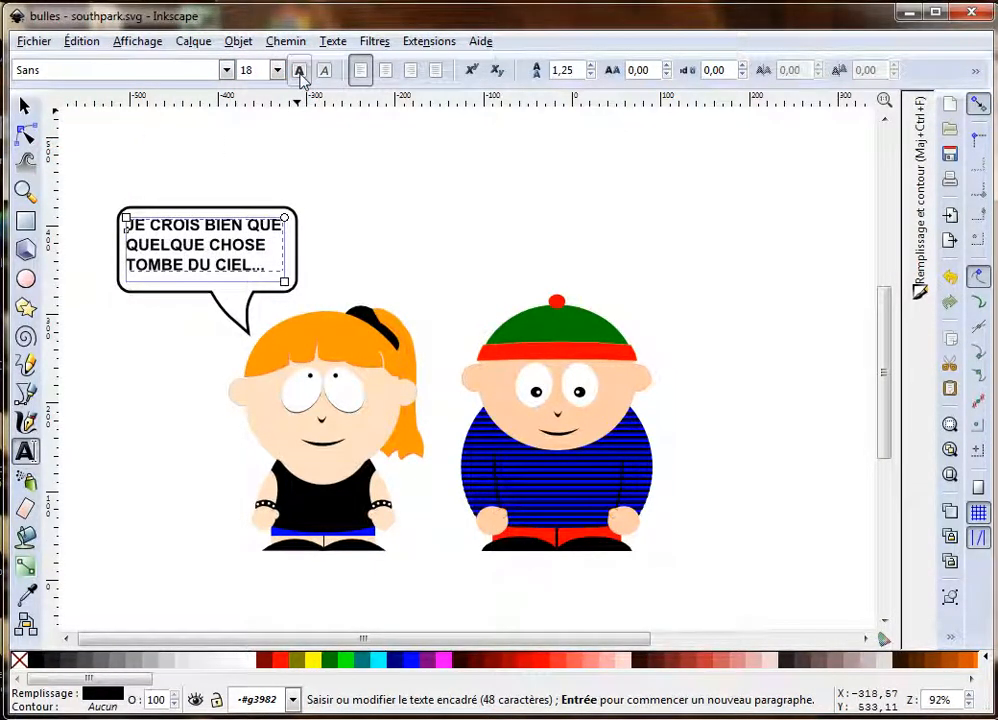
Move the text down and inward within the girl's bubble and reduce the bubble's height to about 140 px
{"action": "left_click", "coordinate": [27, 108]}
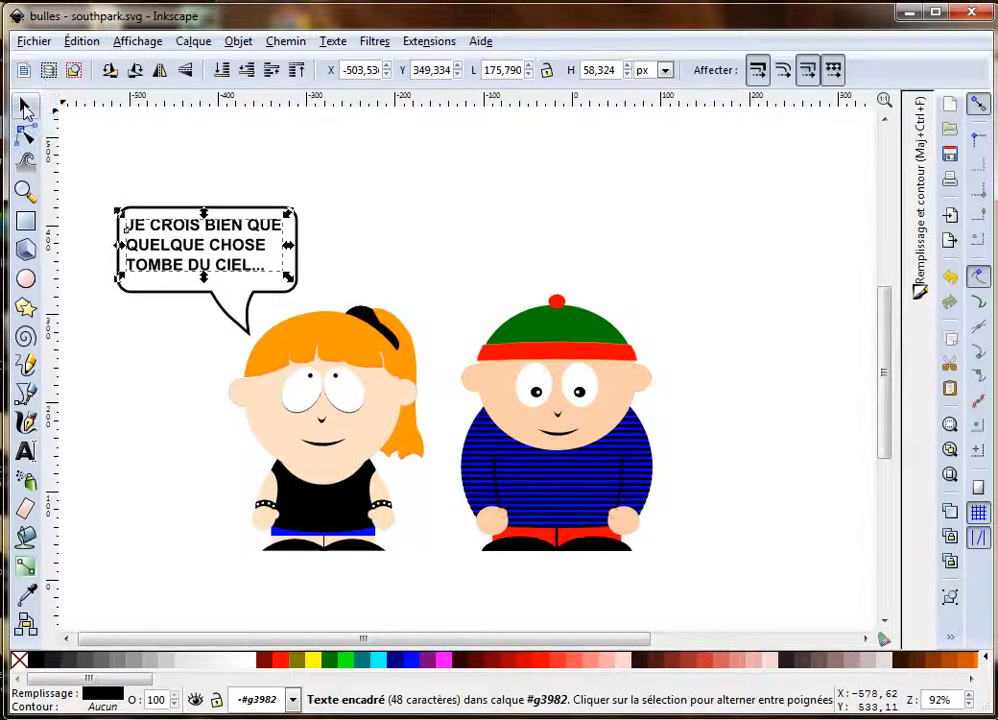
{"action": "left_click", "coordinate": [334, 184]}
{"action": "left_click_drag", "start_coordinate": [220, 250], "coordinate": [218, 256]}
{"action": "left_click", "coordinate": [212, 206]}
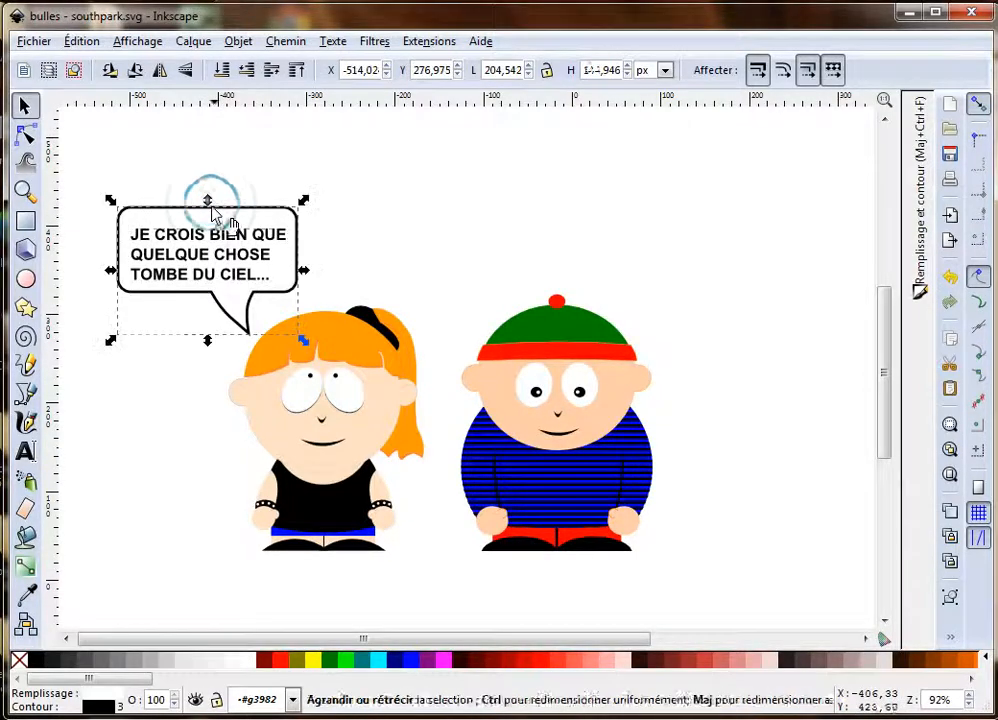
{"action": "left_click_drag", "start_coordinate": [207, 218], "coordinate": [207, 216]}
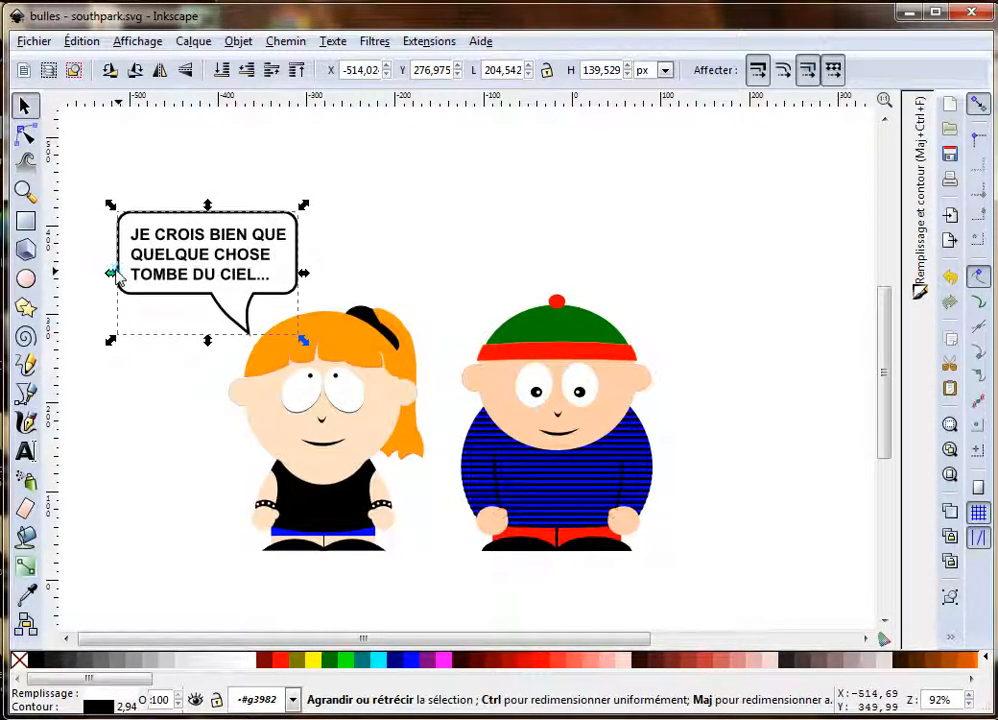
{"action": "left_click", "coordinate": [89, 153]}
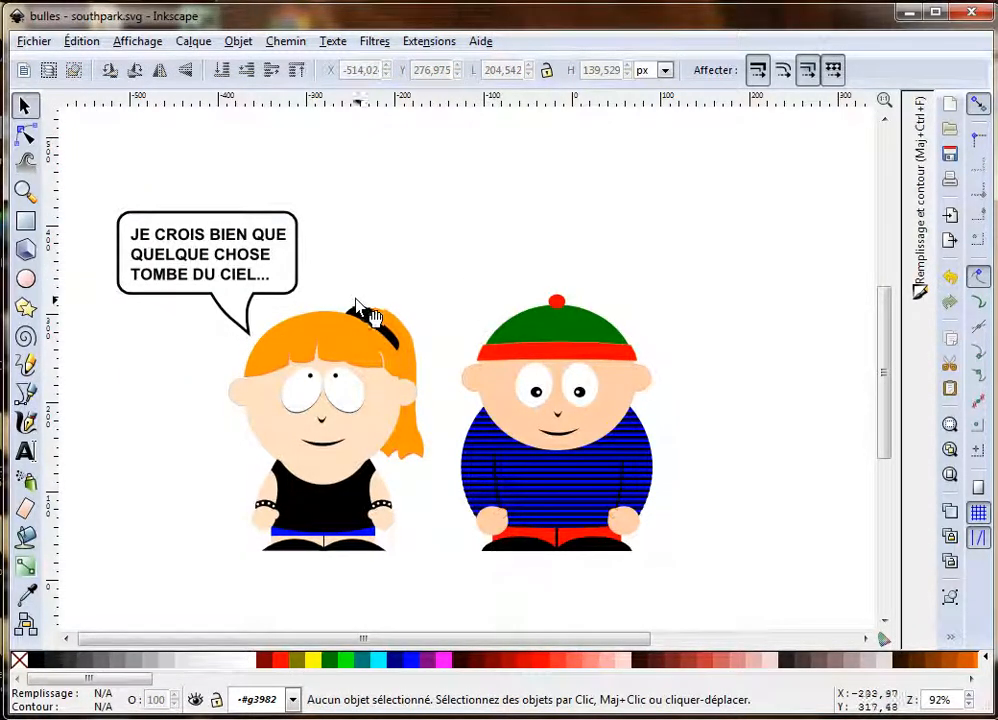
Duplicate the girl's speech bubble outline and place the copy above the boy
{"action": "left_click", "coordinate": [163, 216]}
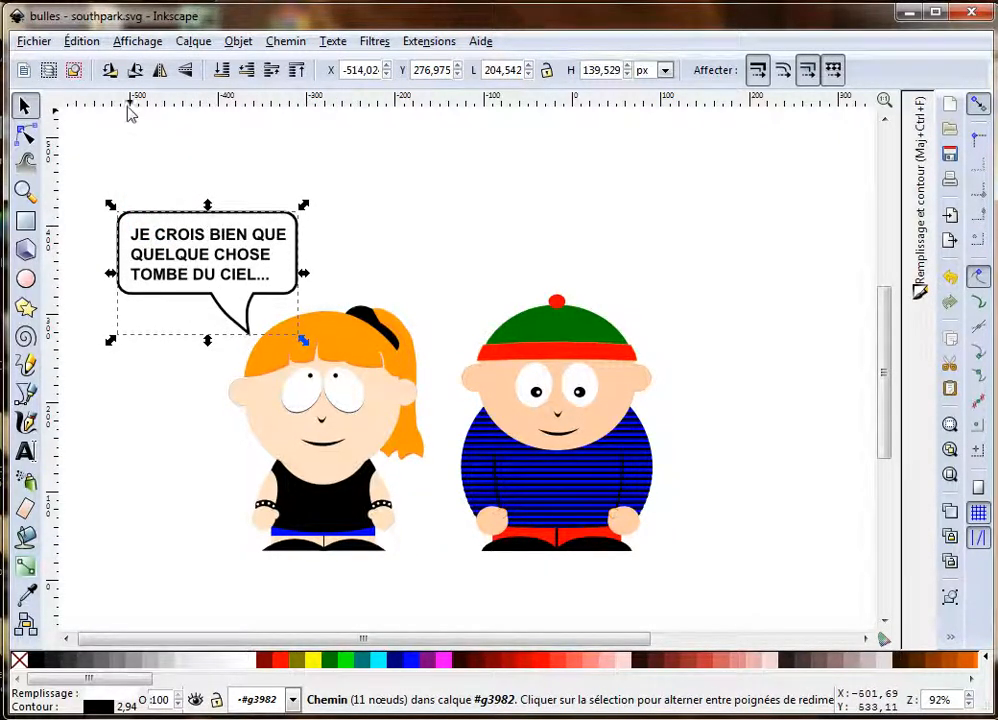
{"action": "left_click", "coordinate": [84, 44]}
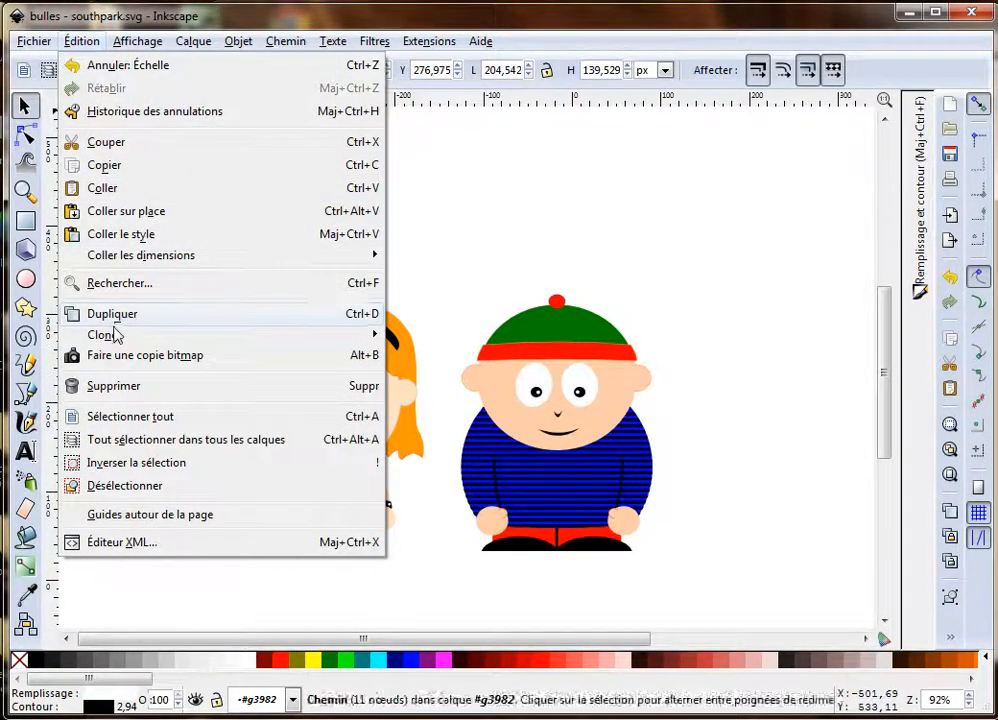
{"action": "left_click", "coordinate": [125, 313]}
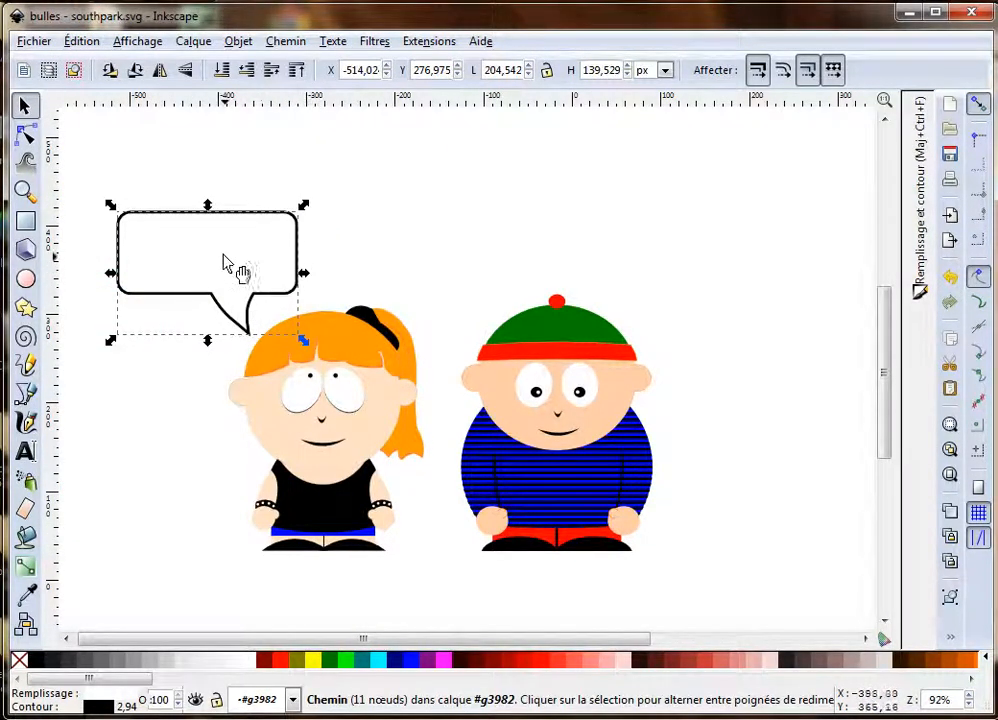
{"action": "left_click_drag", "start_coordinate": [207, 254], "coordinate": [676, 219]}
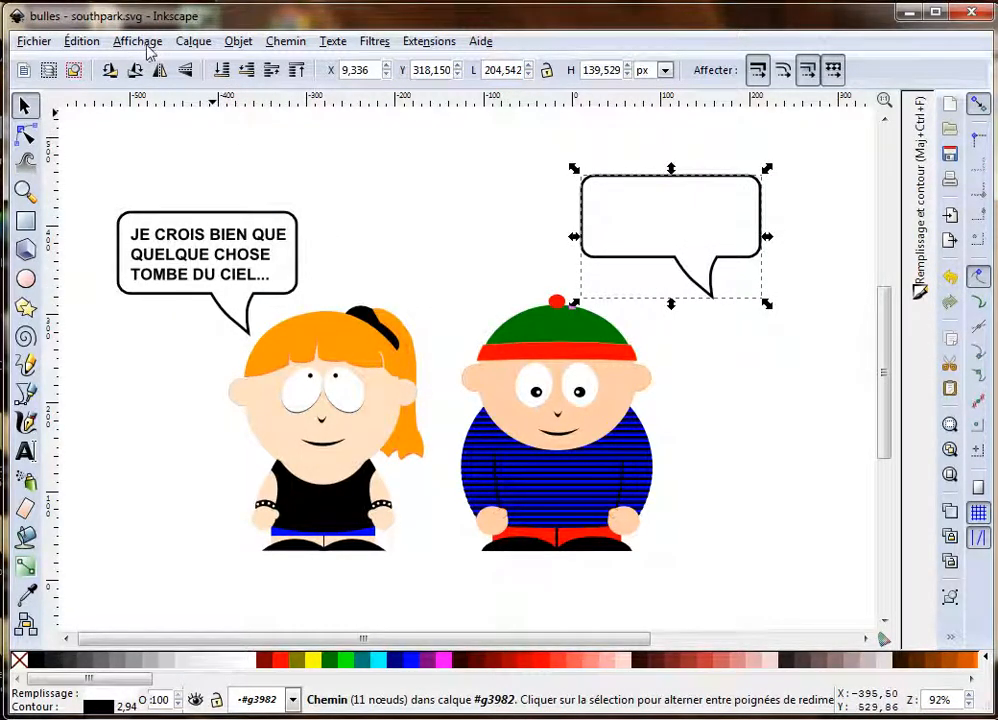
{"action": "left_click_drag", "start_coordinate": [680, 243], "coordinate": [657, 241]}
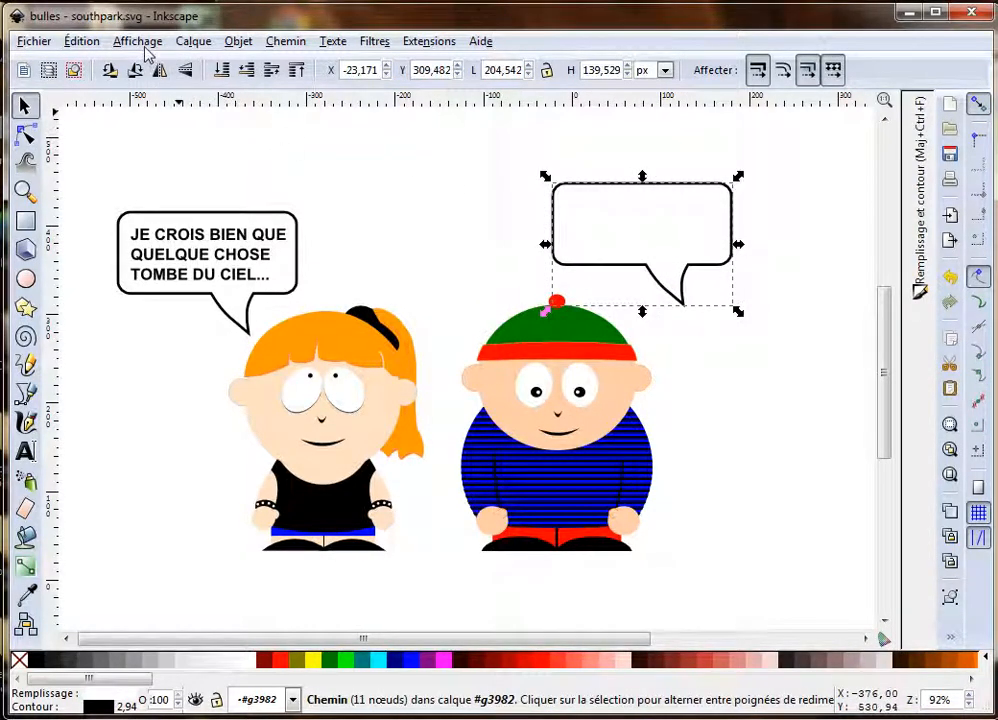
Flip the boy's bubble horizontally and move it so that its tail points at the right side of his hat
{"action": "left_click", "coordinate": [80, 41]}
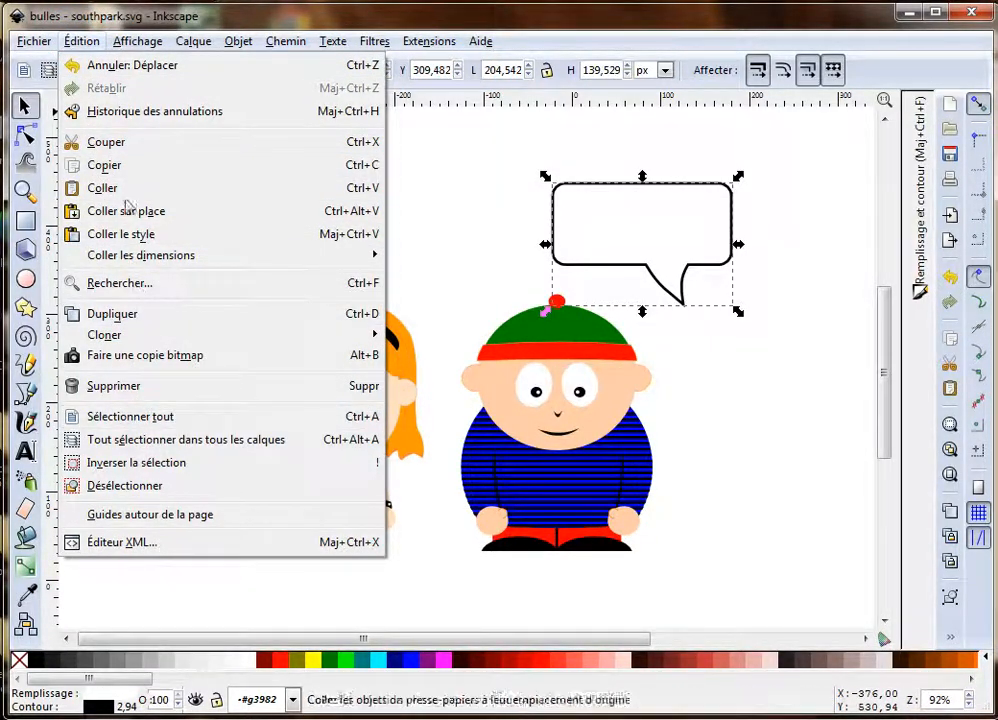
{"action": "mouse_move", "coordinate": [248, 50]}
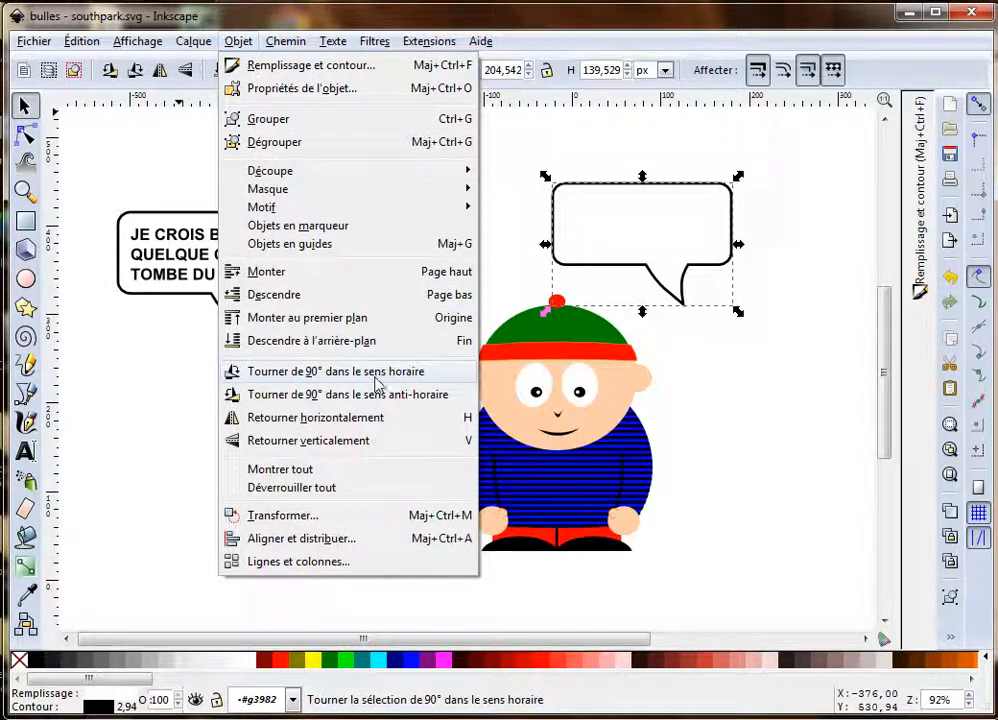
{"action": "left_click", "coordinate": [303, 418]}
{"action": "left_click_drag", "start_coordinate": [622, 225], "coordinate": [646, 241]}
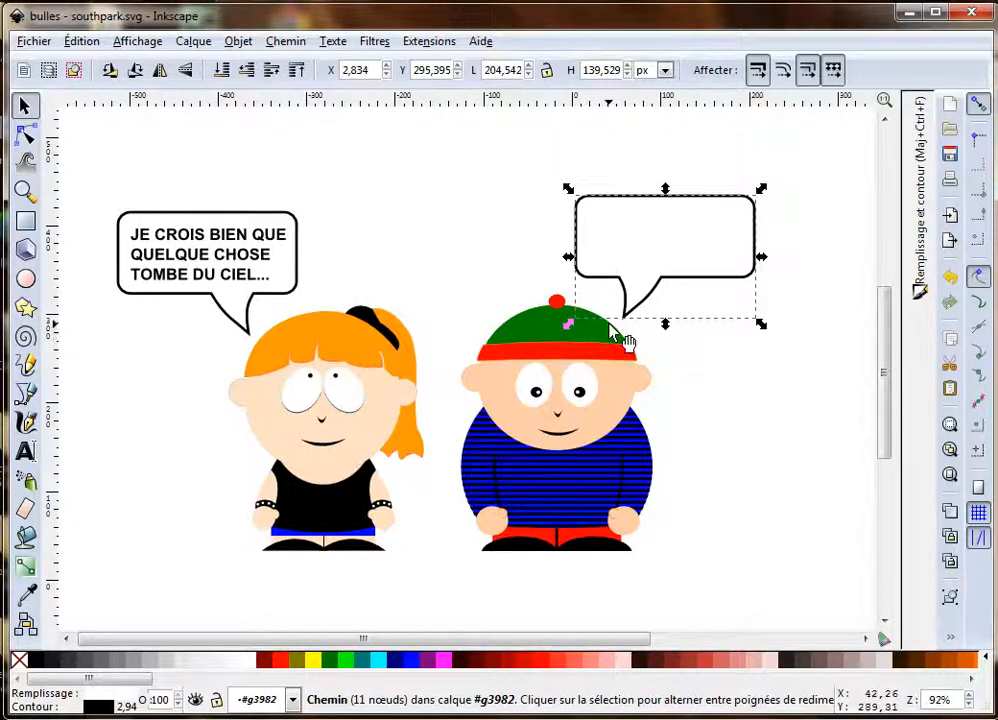
{"action": "left_click_drag", "start_coordinate": [648, 243], "coordinate": [658, 253]}
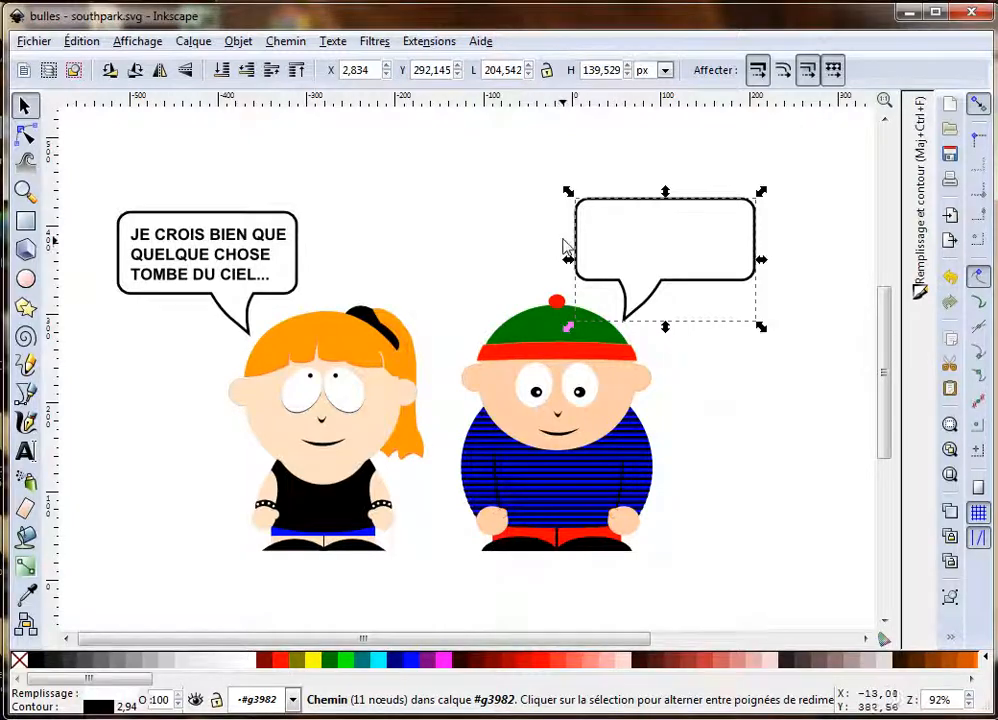
Draw a text frame inside the boy's bubble and enter "PAS GRAVE, J'AI UNE BONNE ASSURANCE..."
{"action": "left_click", "coordinate": [26, 452]}
{"action": "left_click_drag", "start_coordinate": [585, 206], "coordinate": [744, 270]}
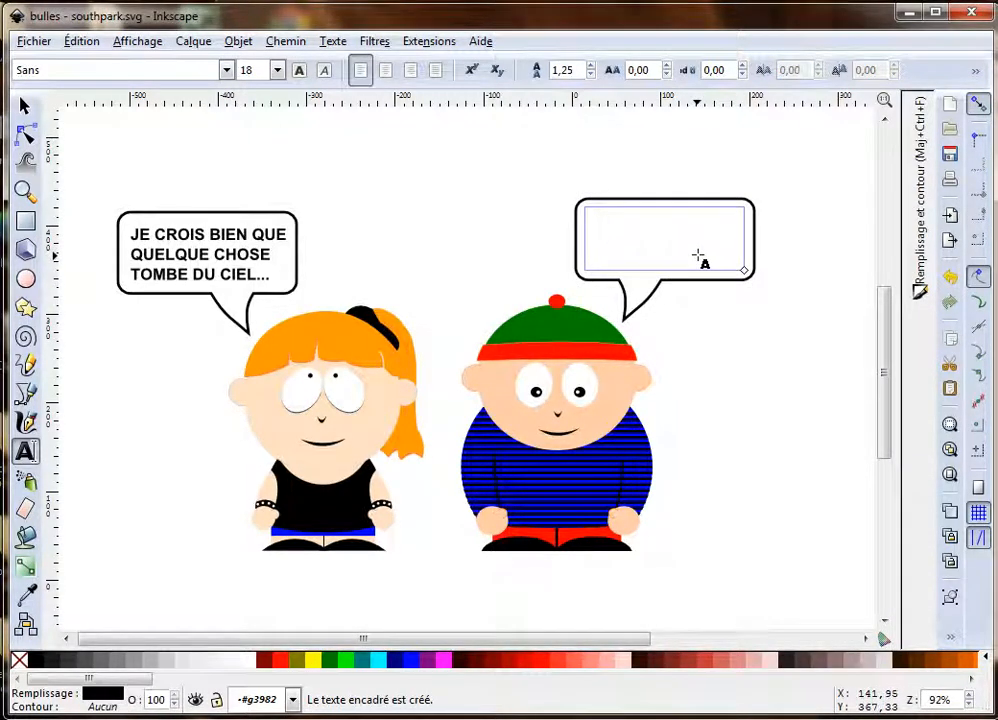
{"action": "type", "text": "PAS GRA"}
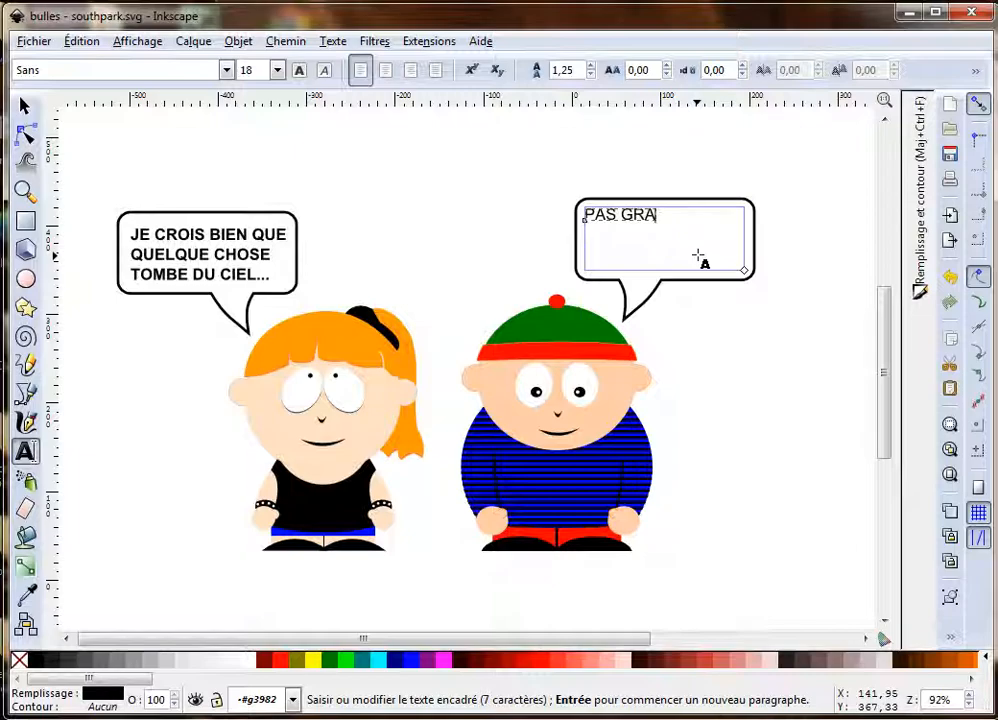
{"action": "type", "text": "VE."}
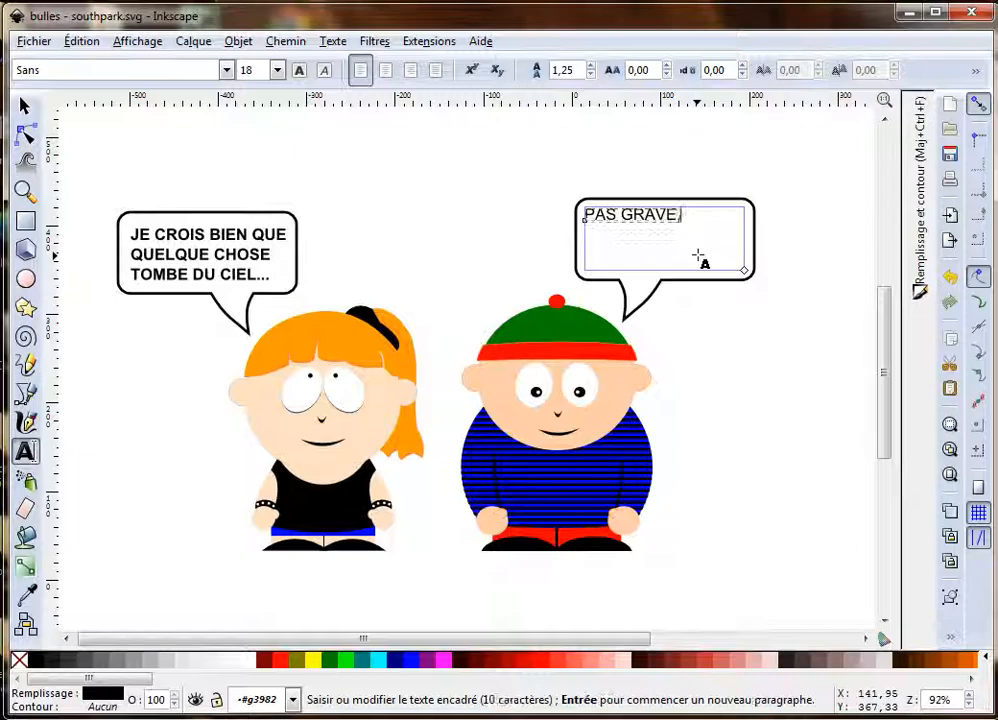
{"action": "type", "text": " JE SUIS"}
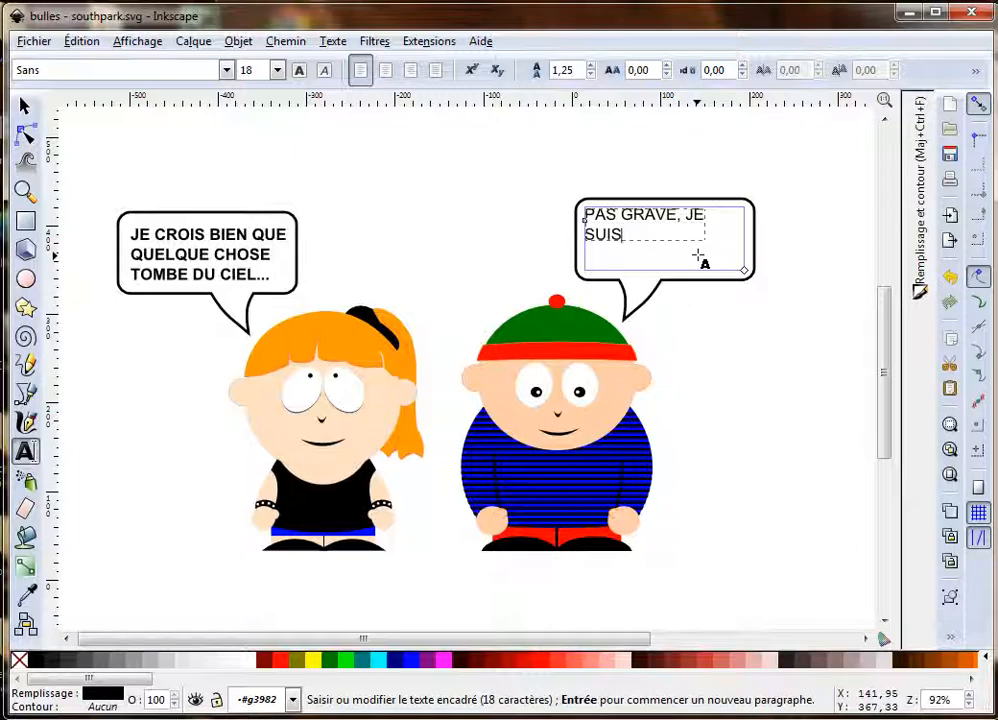
{"action": "key", "text": "BackSpace"}
{"action": "key", "text": "BackSpace"}
{"action": "type", "text": "E B"}
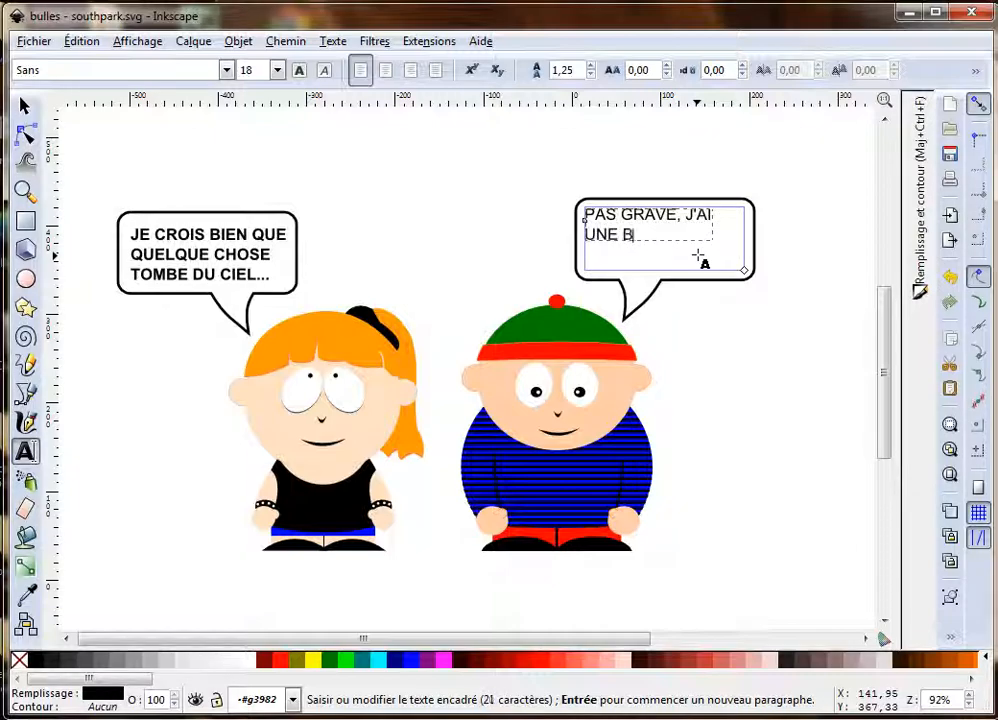
{"action": "type", "text": "ONNE ASSURANCE ..."}
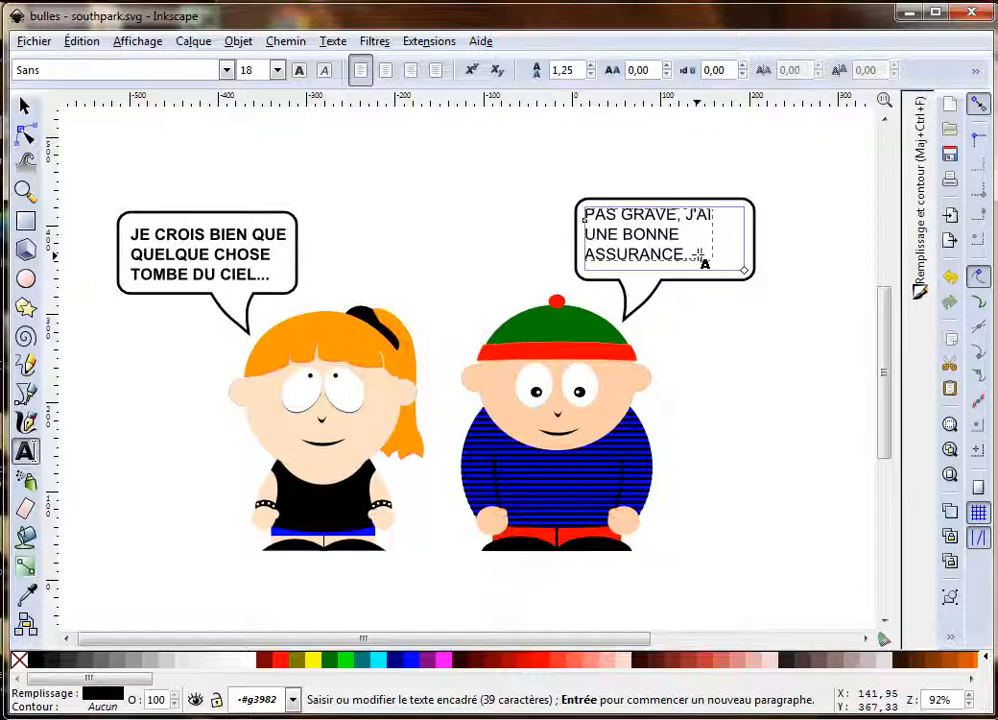
{"action": "key", "text": "BackSpace"}
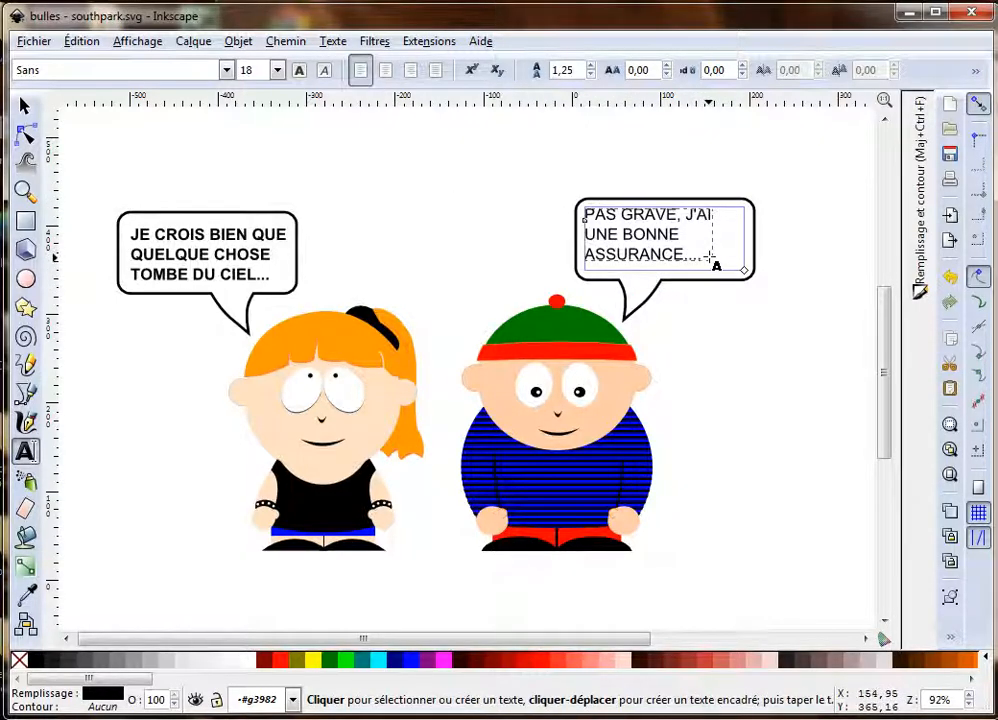
Make all of the boy's bubble text bold and shift it slightly away from the bubble's upper-left edges
{"action": "left_click_drag", "start_coordinate": [705, 253], "coordinate": [590, 216]}
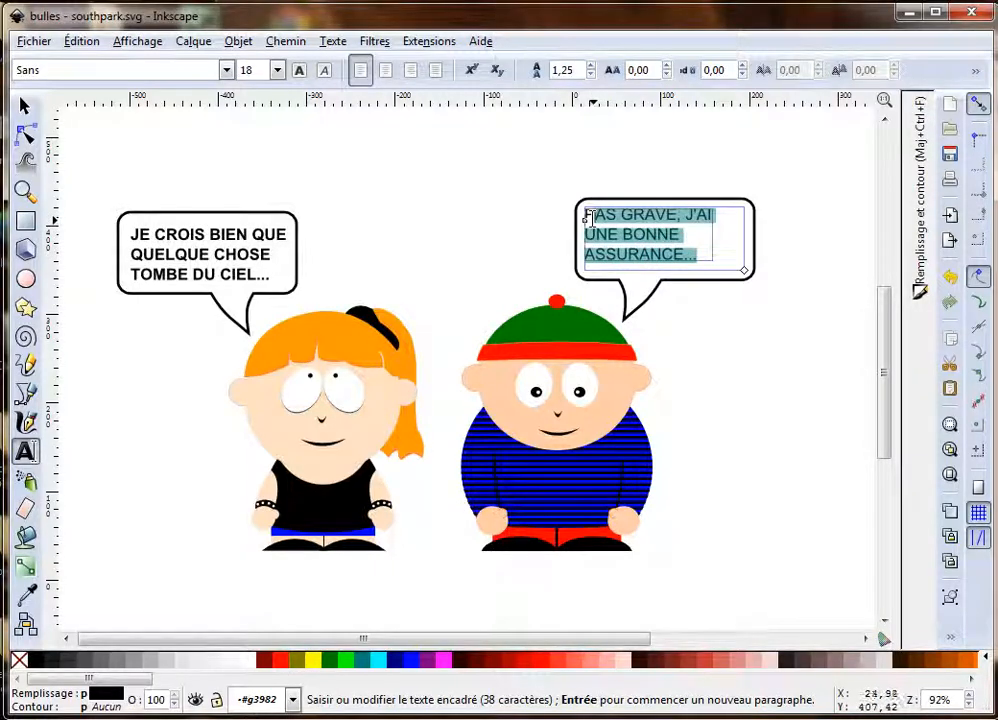
{"action": "left_click", "coordinate": [298, 71]}
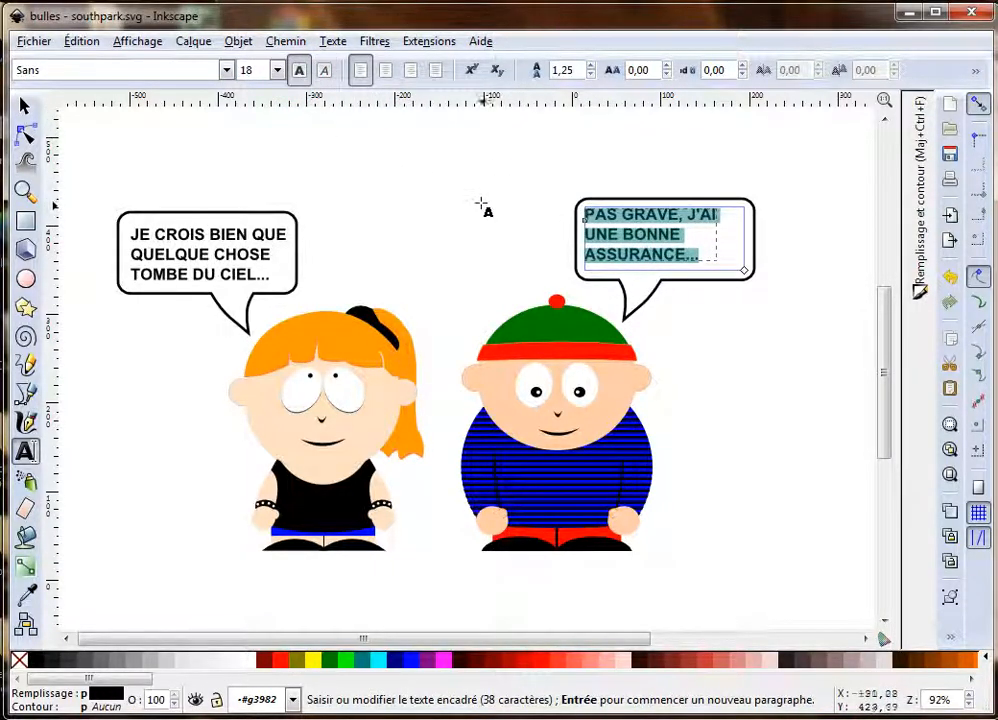
{"action": "left_click", "coordinate": [24, 105]}
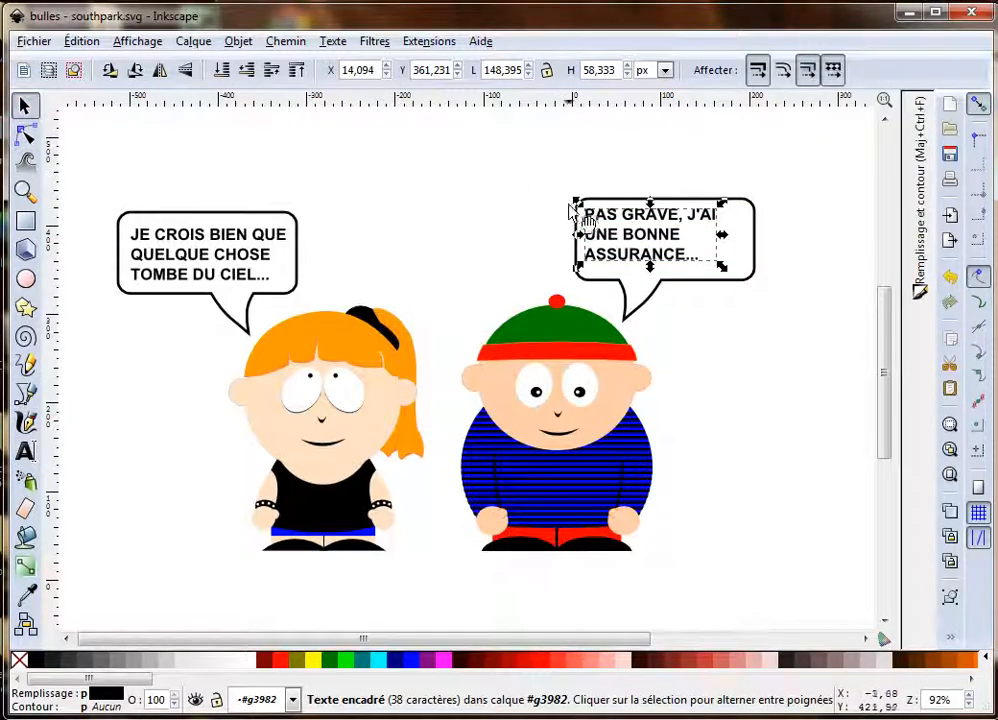
{"action": "left_click_drag", "start_coordinate": [612, 235], "coordinate": [619, 245]}
Shrink the boy's bubble to about 177 px wide and 132 px high, and center the text vertically in it
{"action": "left_click", "coordinate": [755, 240]}
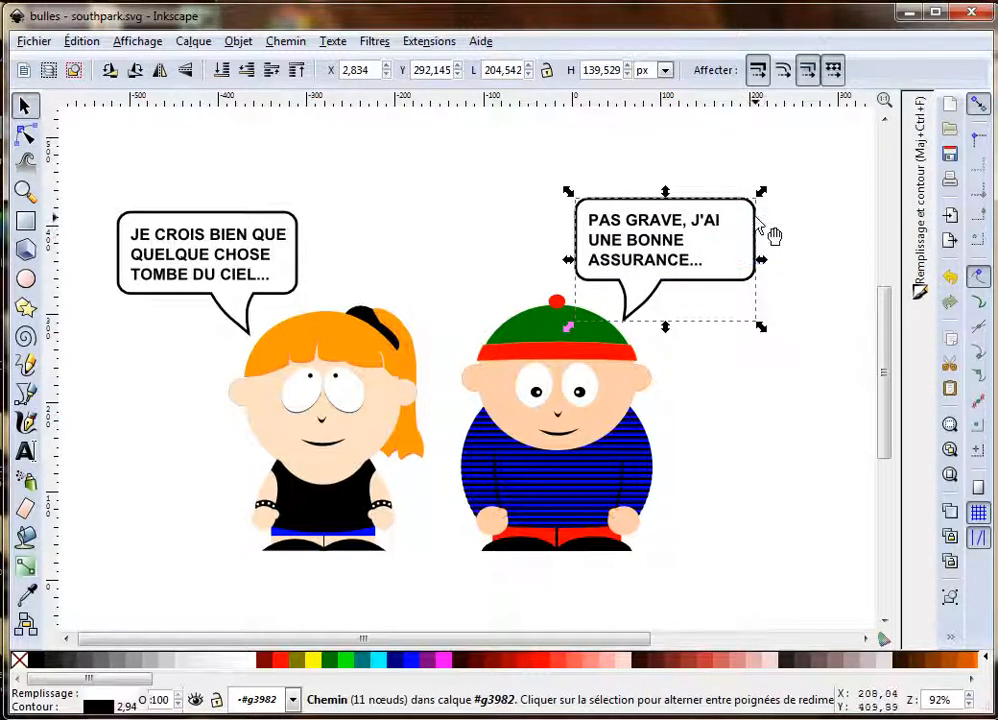
{"action": "left_click_drag", "start_coordinate": [760, 262], "coordinate": [734, 262]}
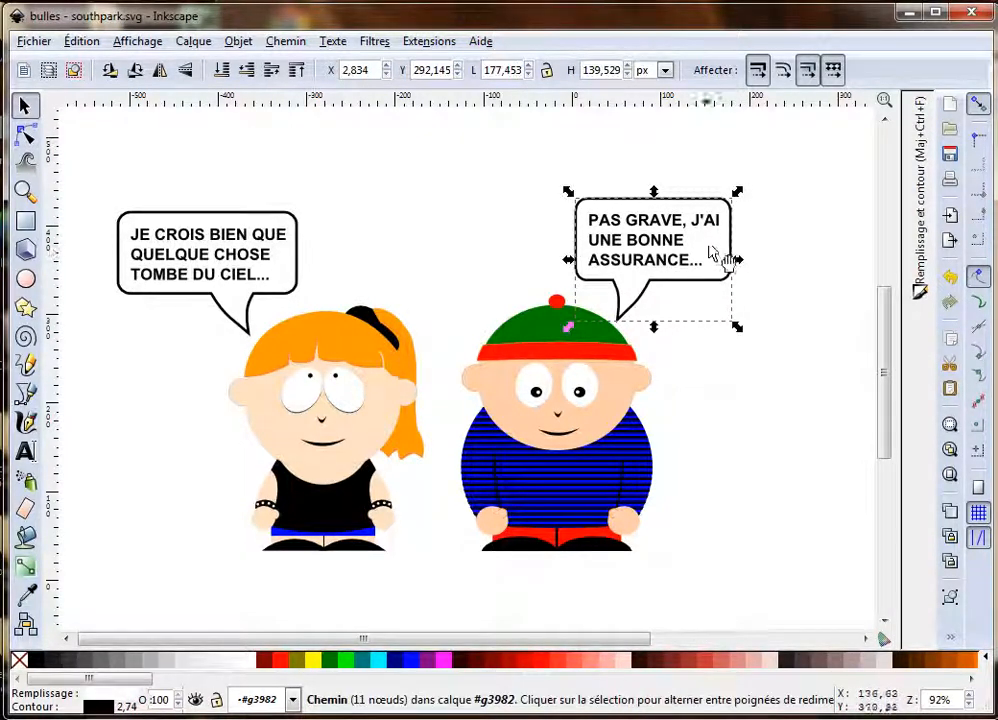
{"action": "left_click_drag", "start_coordinate": [653, 192], "coordinate": [655, 200]}
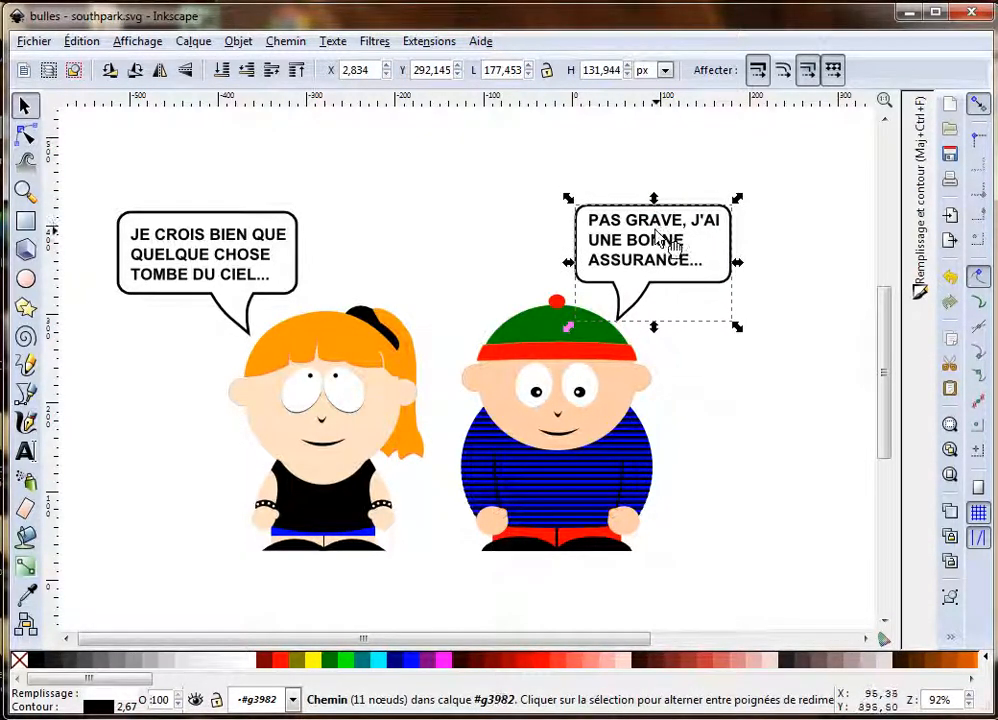
{"action": "left_click_drag", "start_coordinate": [668, 245], "coordinate": [668, 250]}
{"action": "left_click", "coordinate": [484, 258]}
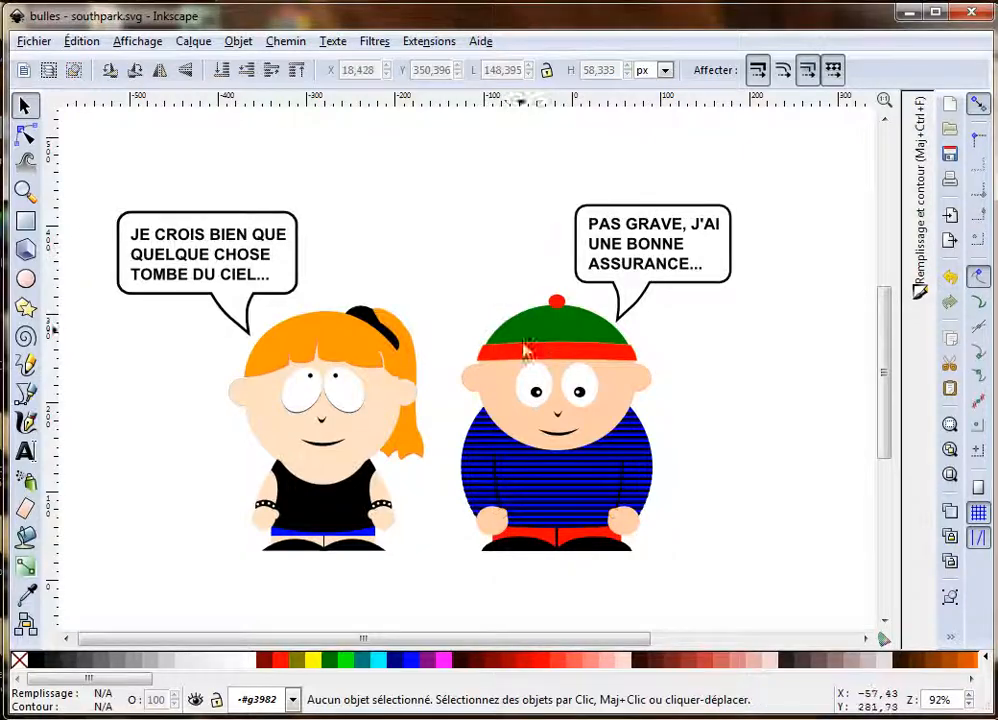